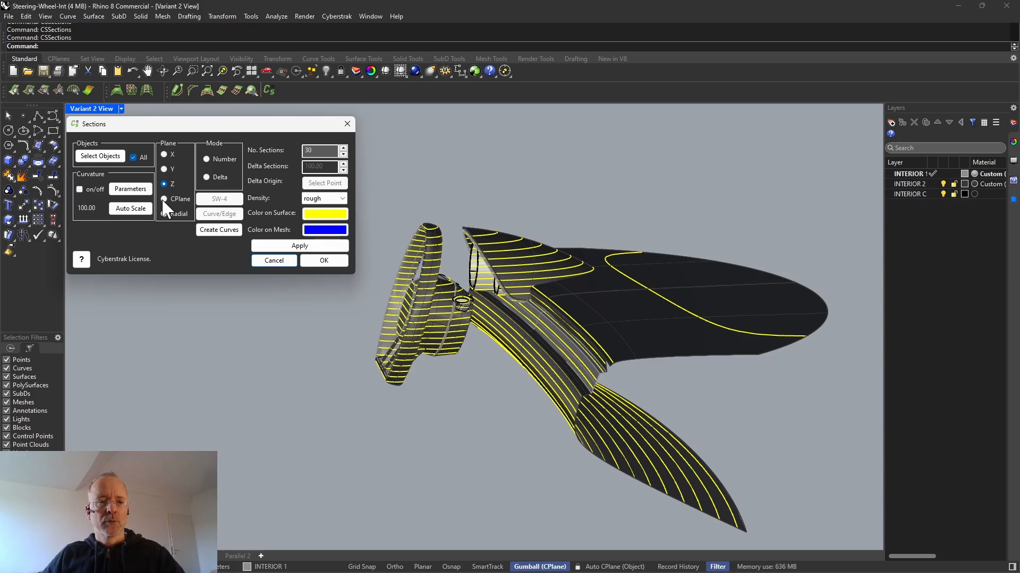
- Switch the section plane to the saved construction plane SW-4 for the steering wheel and interior surfaces
click(164, 198)
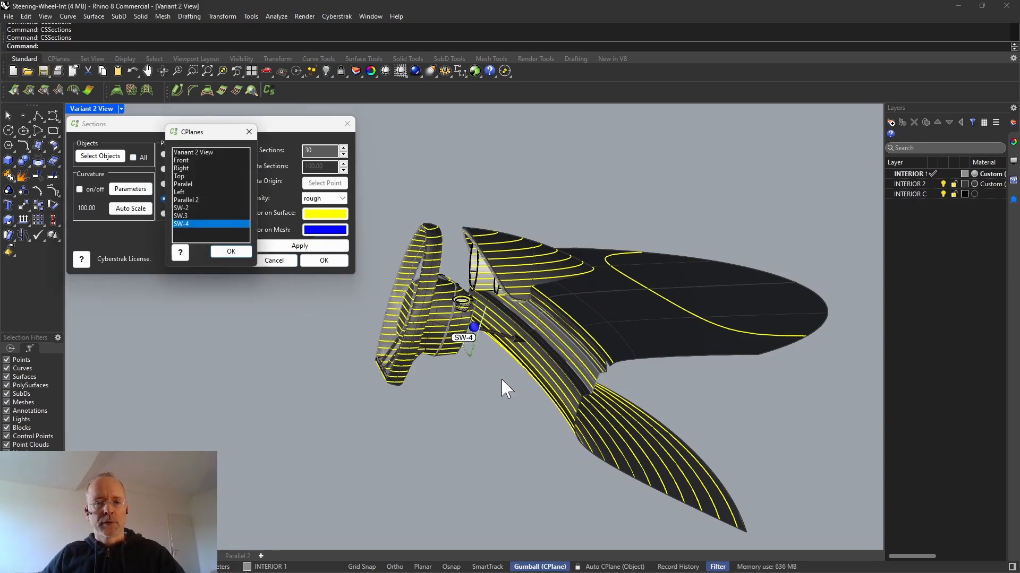
mouse_move(507, 389)
right_down()
mouse_move(482, 341)
mouse_move(471, 352)
mouse_move(512, 387)
mouse_move(446, 387)
mouse_move(498, 406)
mouse_move(491, 399)
right_up()
click(231, 252)
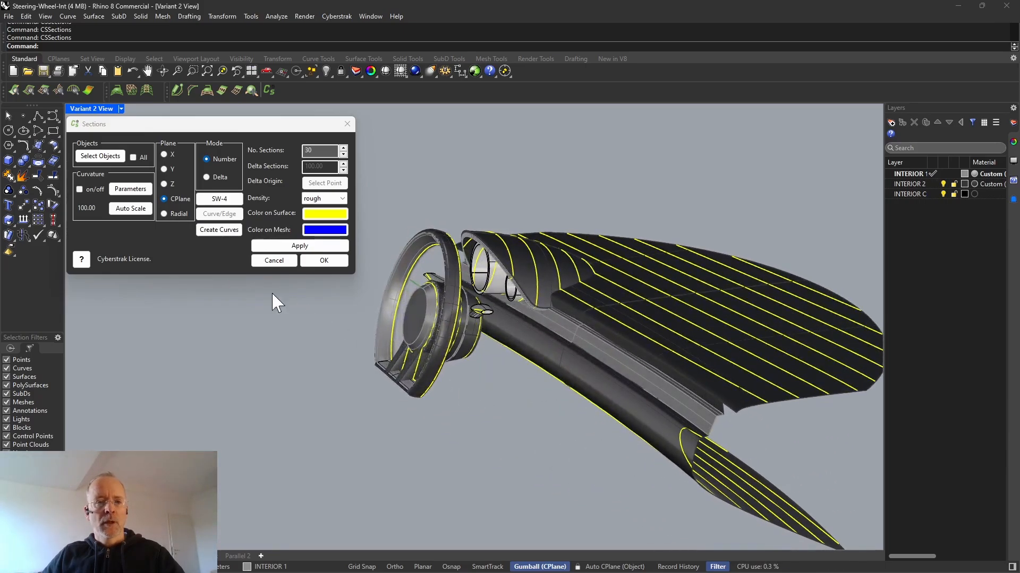
- Switch the sections to radial mode and use the curve running across the dashboard top as their guide
click(164, 213)
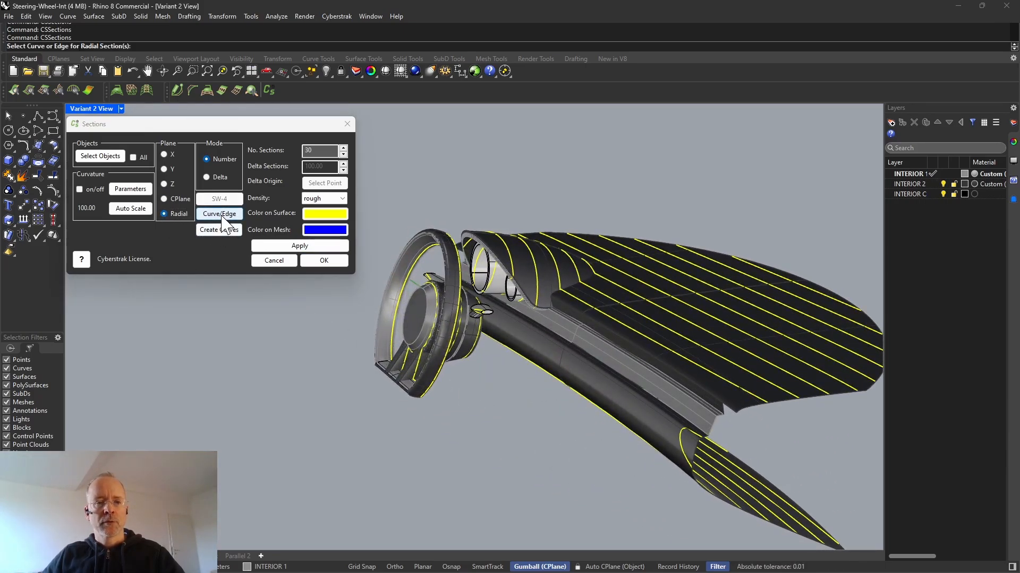
click(633, 301)
click(666, 329)
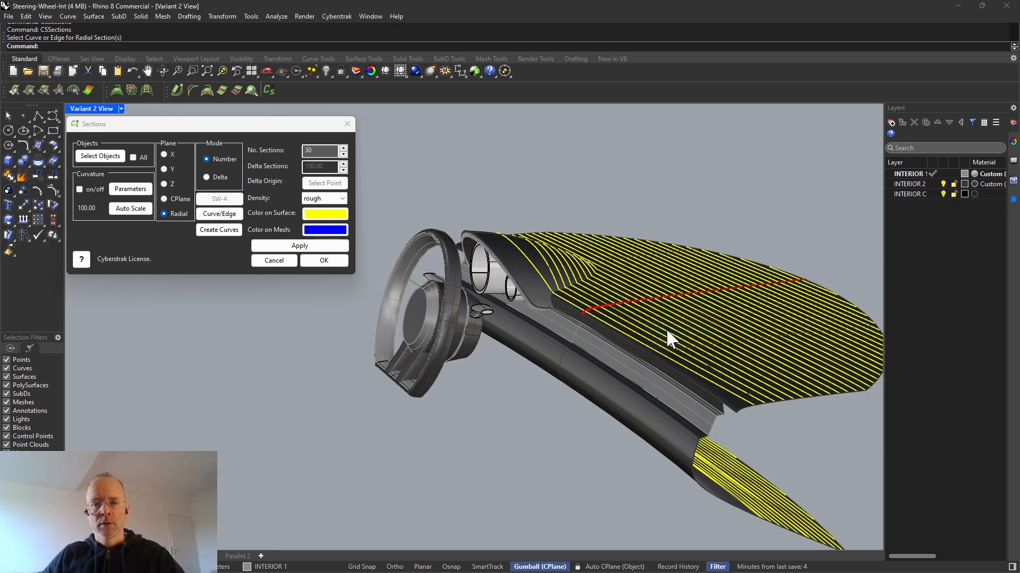
right_drag(657, 333, 618, 332)
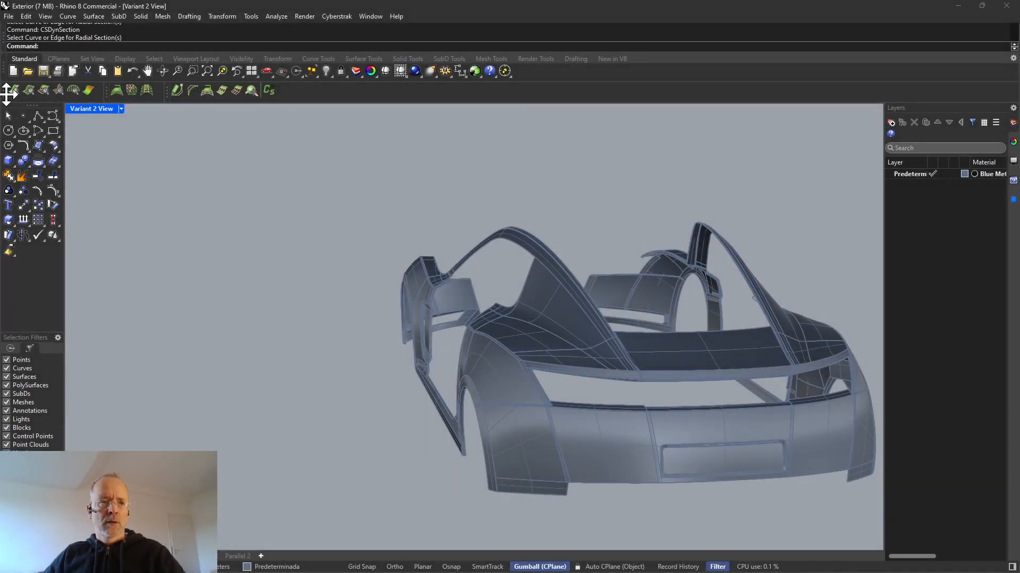
- Start a dynamic section of the car exterior on the Left construction plane and shift the plane sideways through the rear body
click(12, 93)
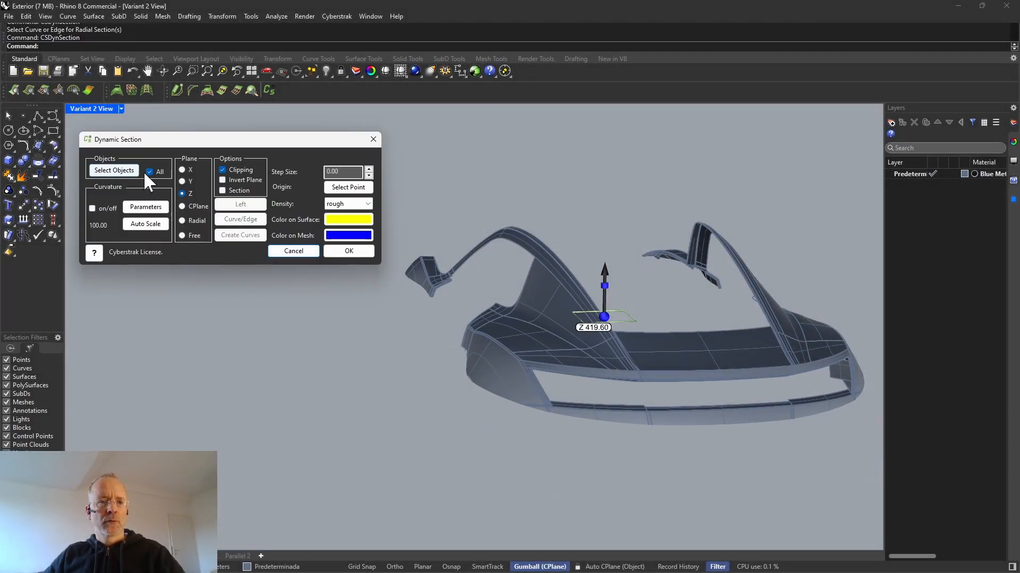
click(187, 206)
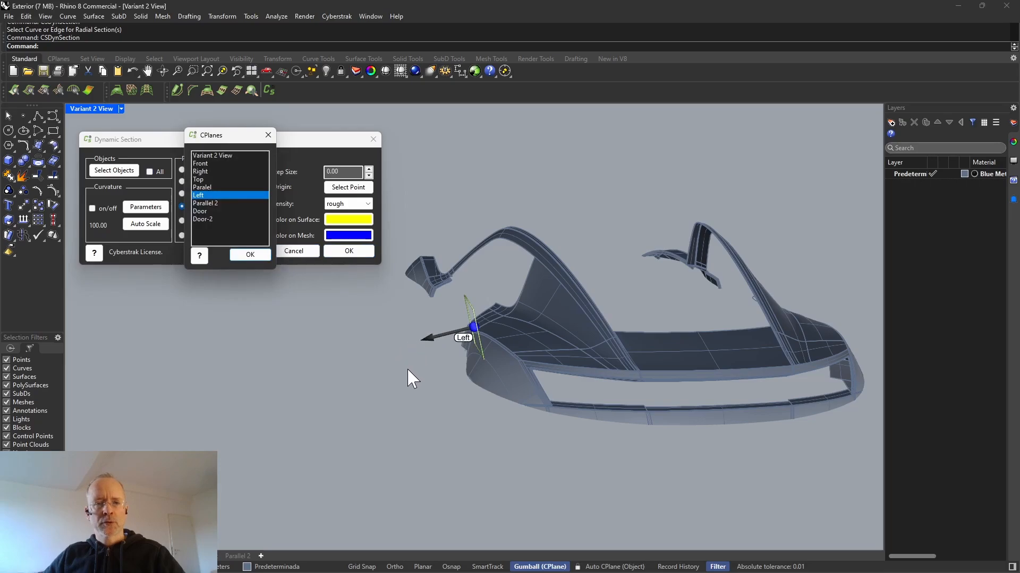
click(256, 256)
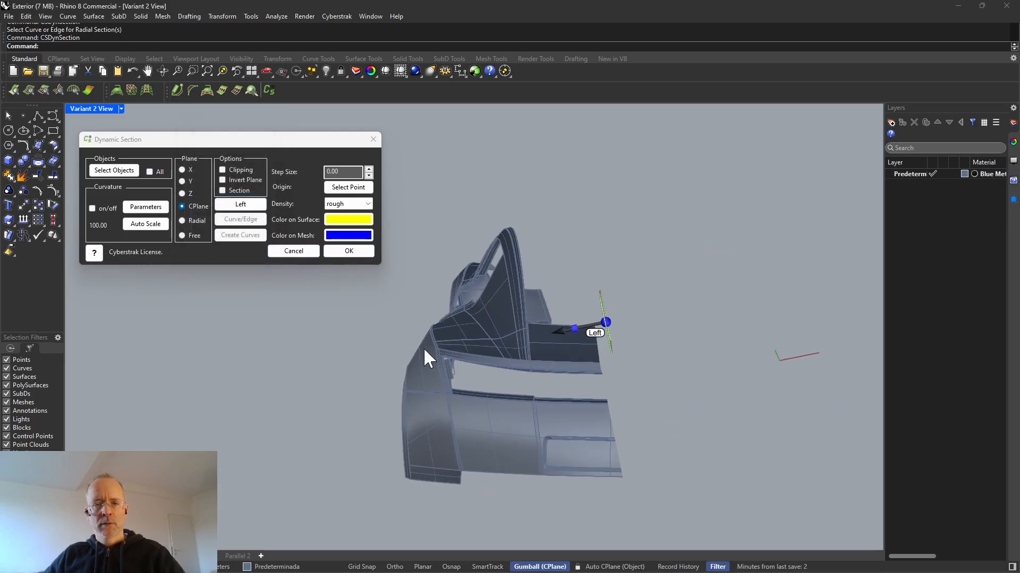
drag(609, 322, 553, 323)
right_drag(569, 348, 621, 364)
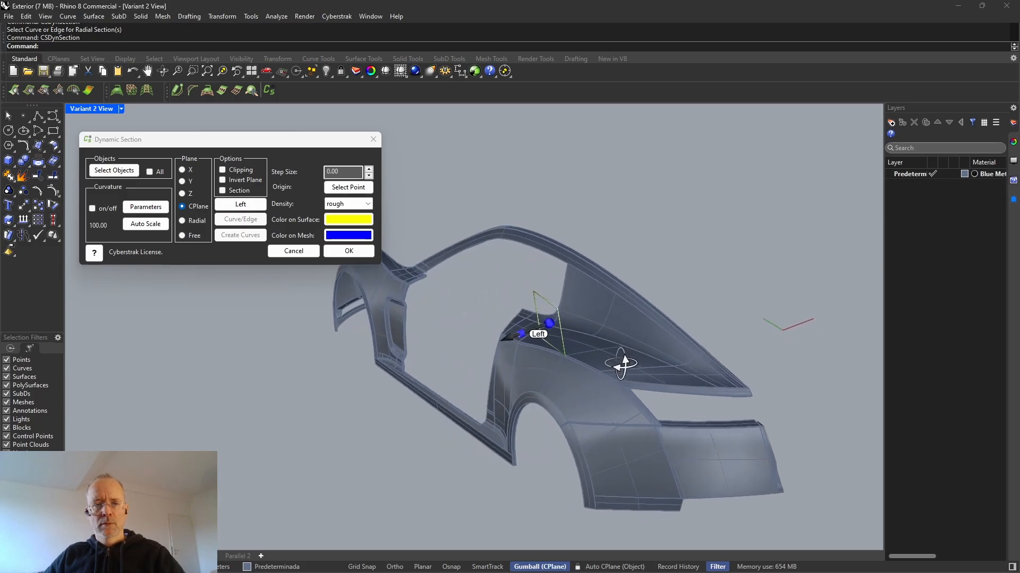
- Change the dynamic section to radial along the upper polysurface edge of the roof pillar and invert the section plane
click(198, 221)
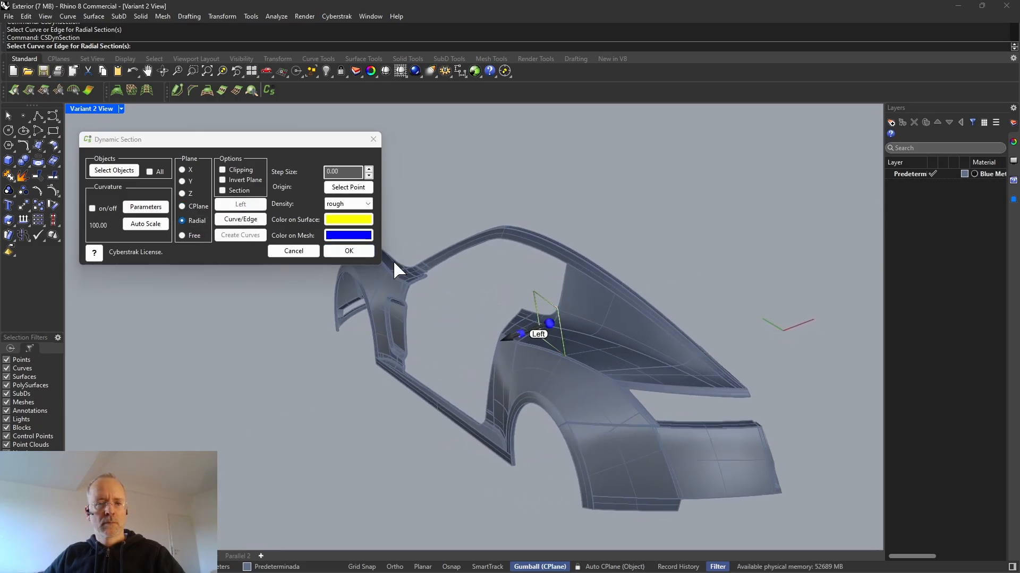
click(600, 264)
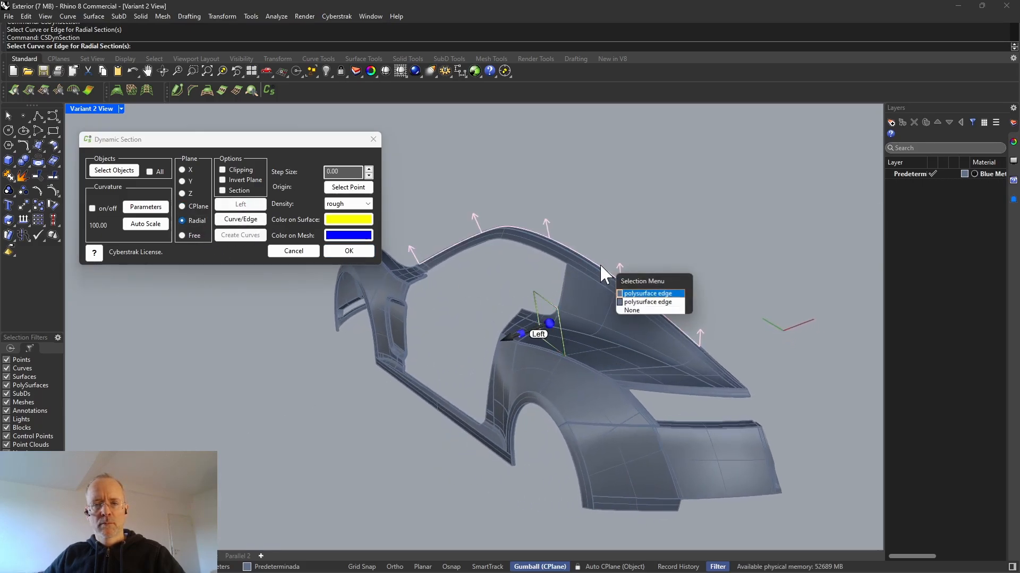
click(634, 290)
right_drag(494, 286, 549, 306)
click(472, 220)
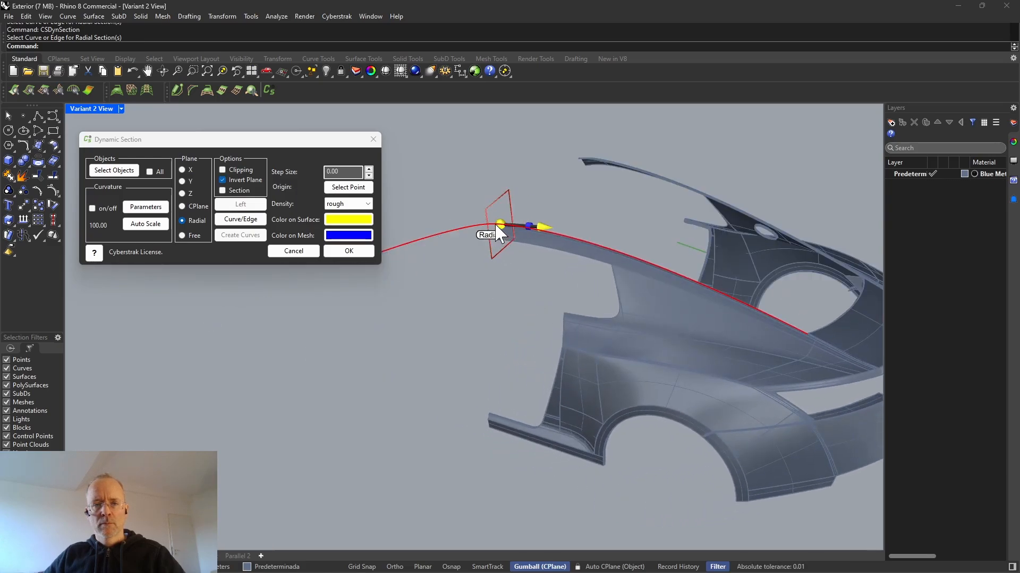
- Slide the radial section plane along the roof edge through the car body and accept the dynamic section
drag(502, 234, 684, 307)
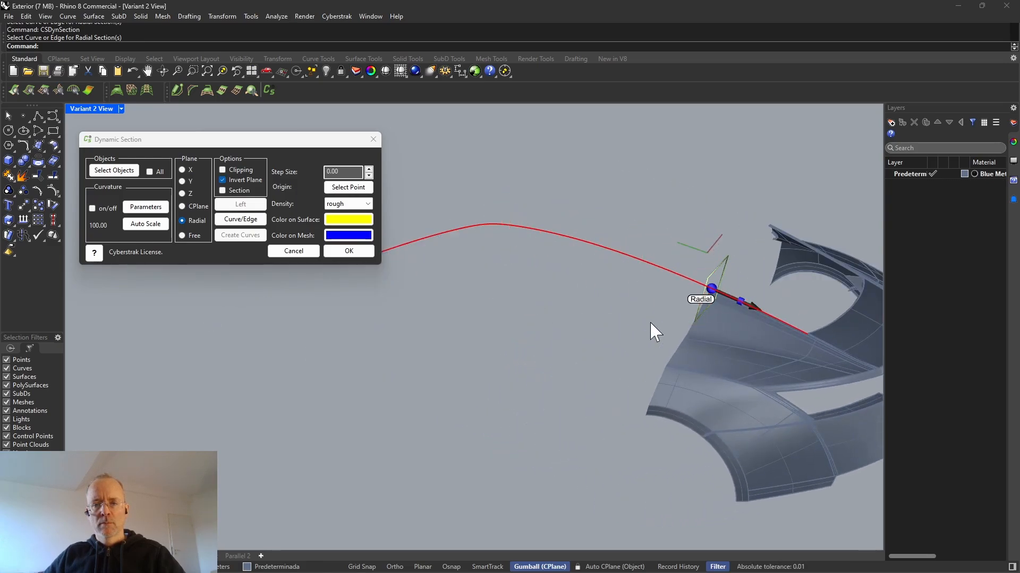
right_drag(653, 333, 580, 311)
drag(646, 299, 583, 312)
click(346, 250)
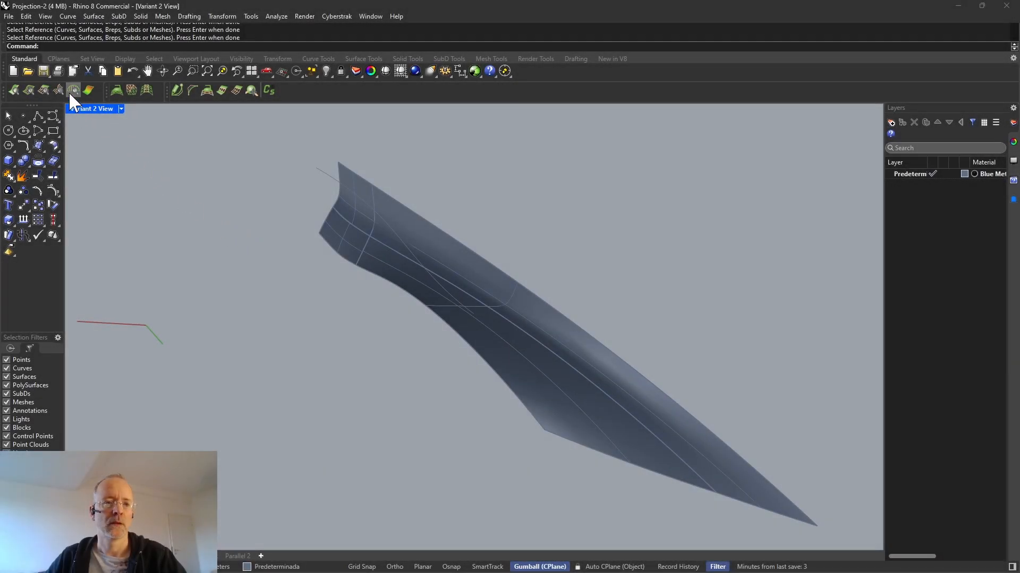
- Run a Deviation analysis of the free curve against both adjoining surfaces as references
click(73, 91)
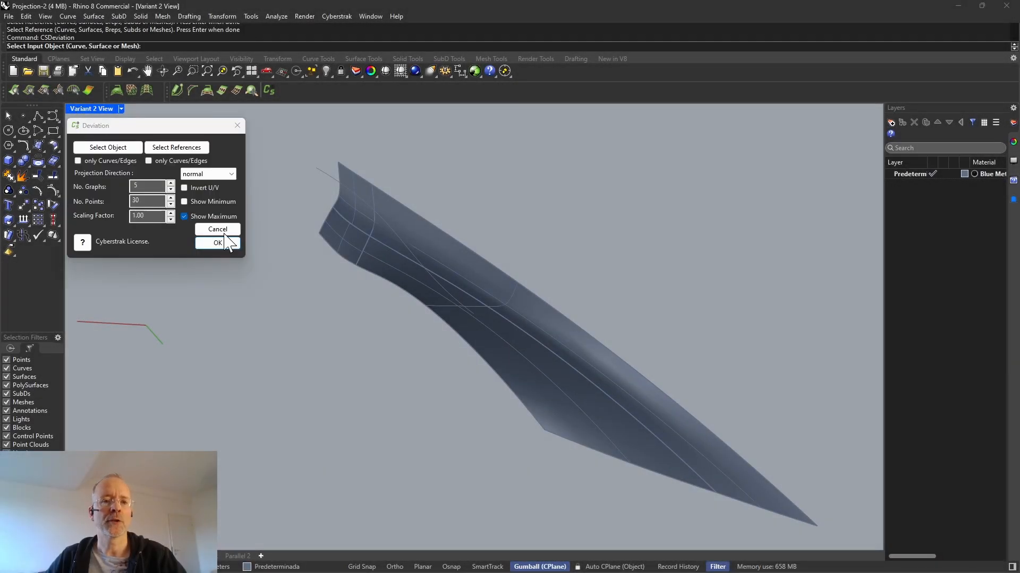
click(406, 244)
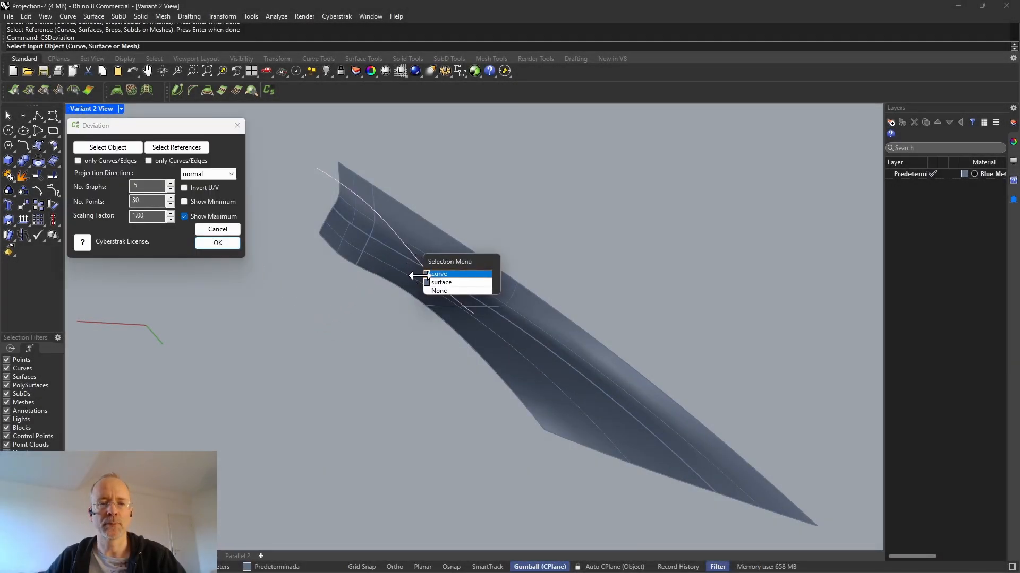
click(425, 277)
click(403, 269)
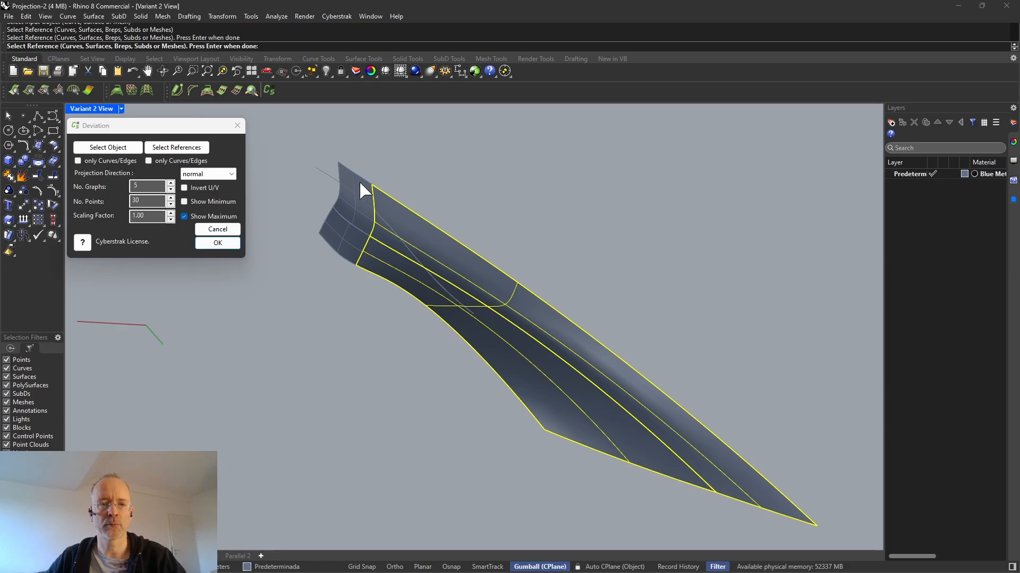
click(363, 208)
key(Return)
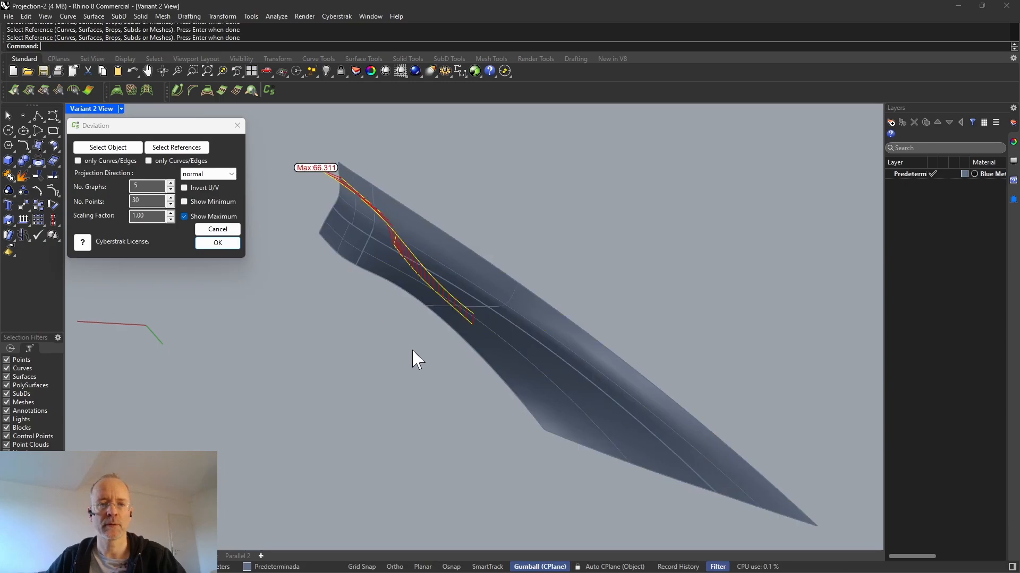
right_drag(414, 357, 380, 348)
- Set the deviation's projection direction to the Left construction plane
click(221, 176)
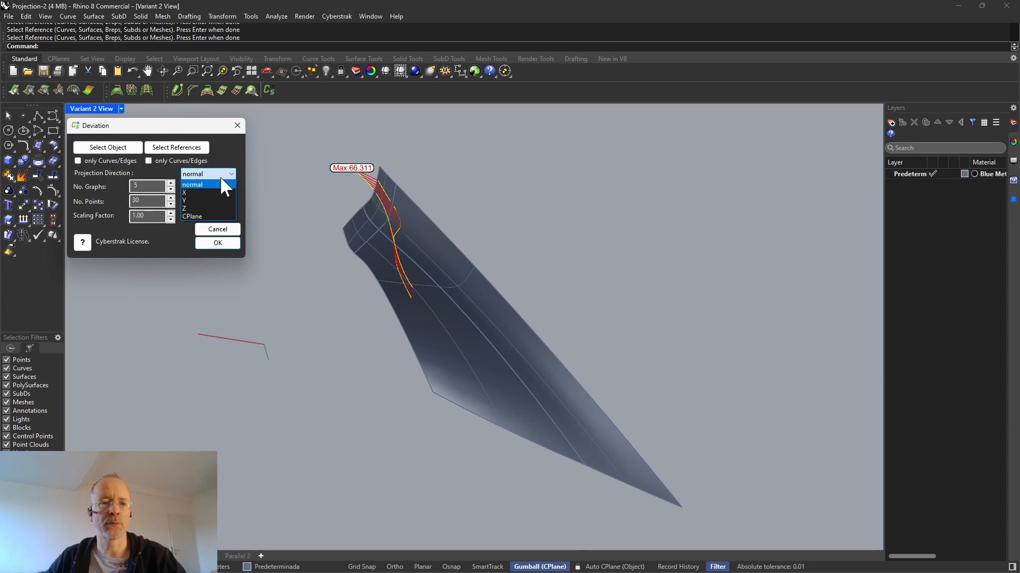
click(208, 216)
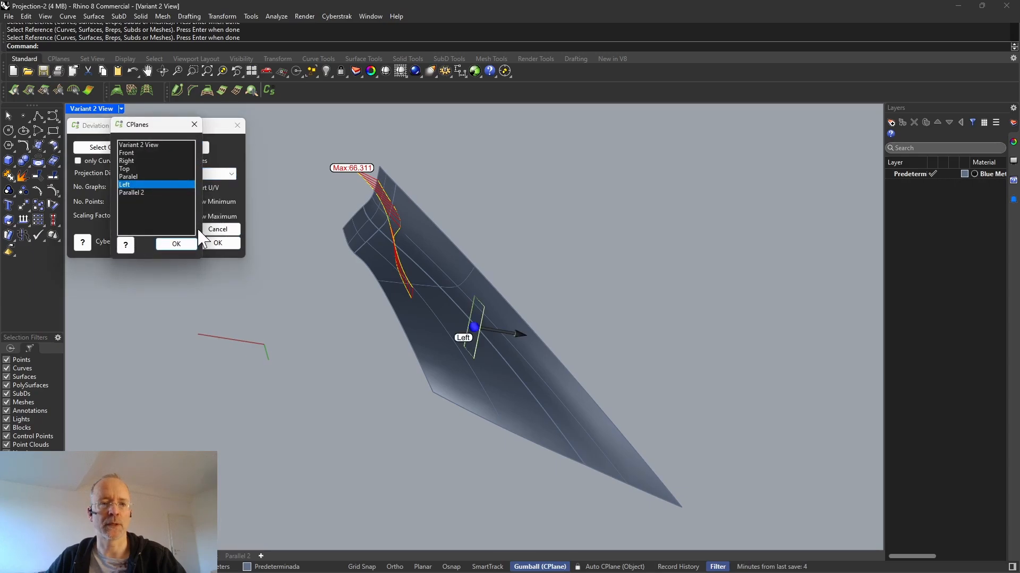
click(176, 244)
mouse_move(352, 341)
right_down()
mouse_move(298, 302)
mouse_move(372, 334)
mouse_move(365, 341)
right_up()
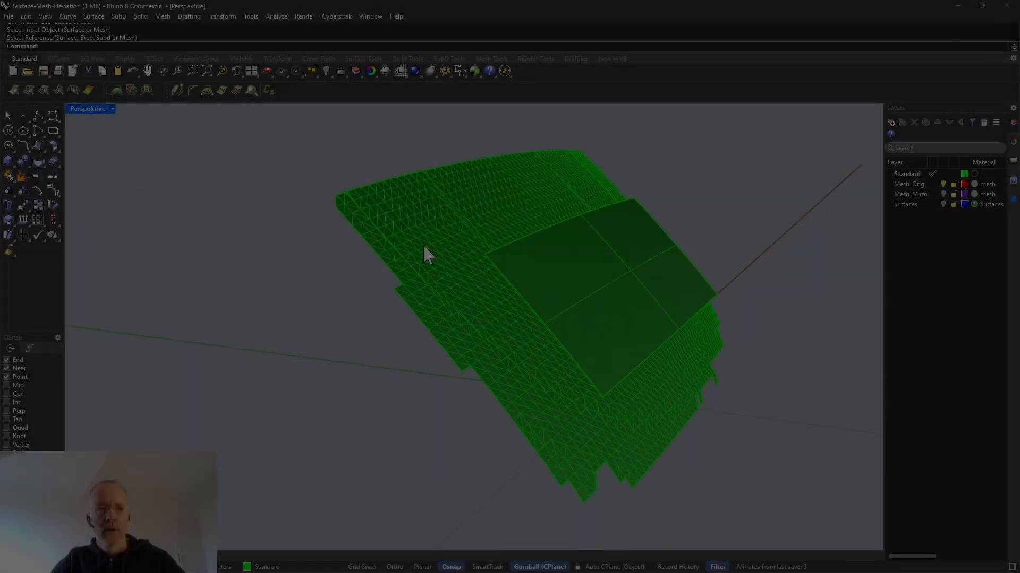
- Run a Shaded Deviation analysis of the rectangular surface patch against the surrounding mesh as reference
click(90, 89)
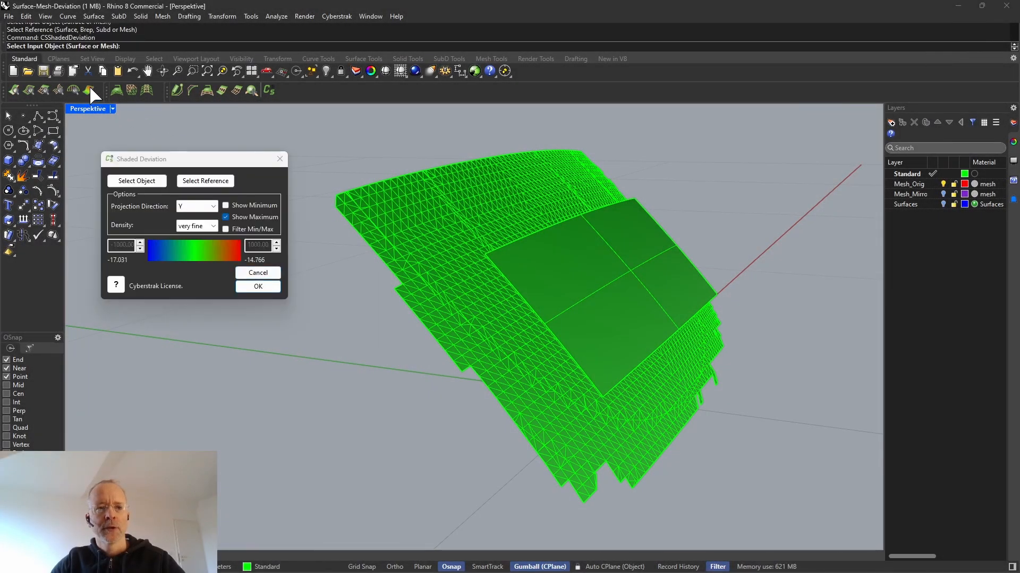
click(544, 259)
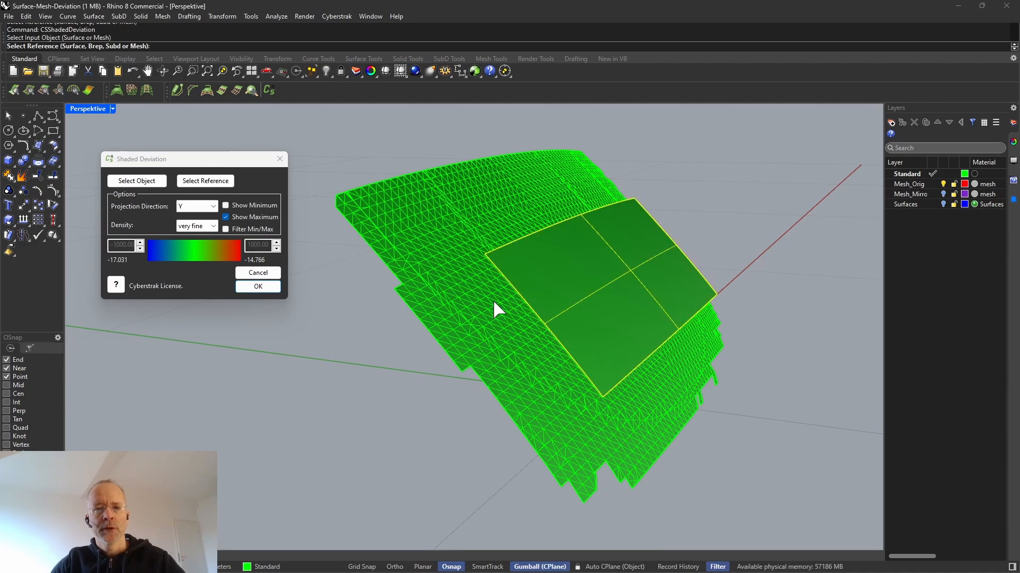
click(493, 299)
- Set the shaded deviation's projection direction to the construction plane named Mesh
click(206, 208)
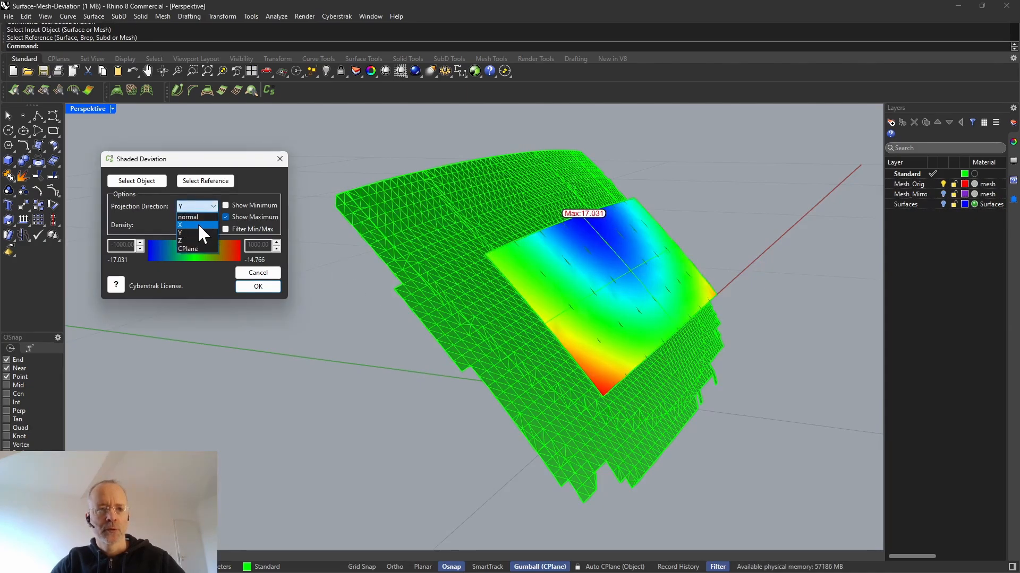
click(197, 250)
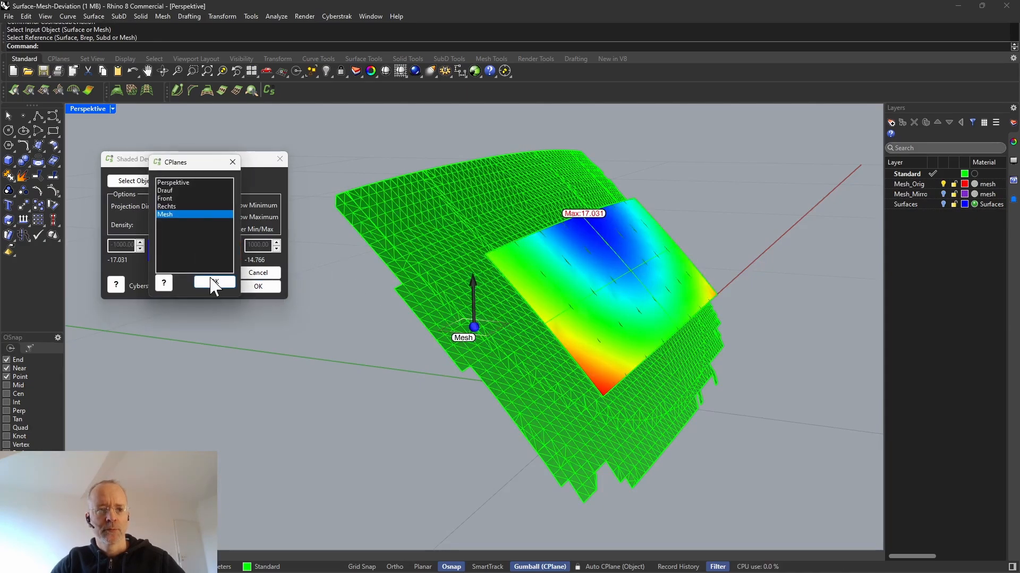
mouse_move(406, 340)
right_down()
mouse_move(443, 316)
mouse_move(407, 338)
right_up()
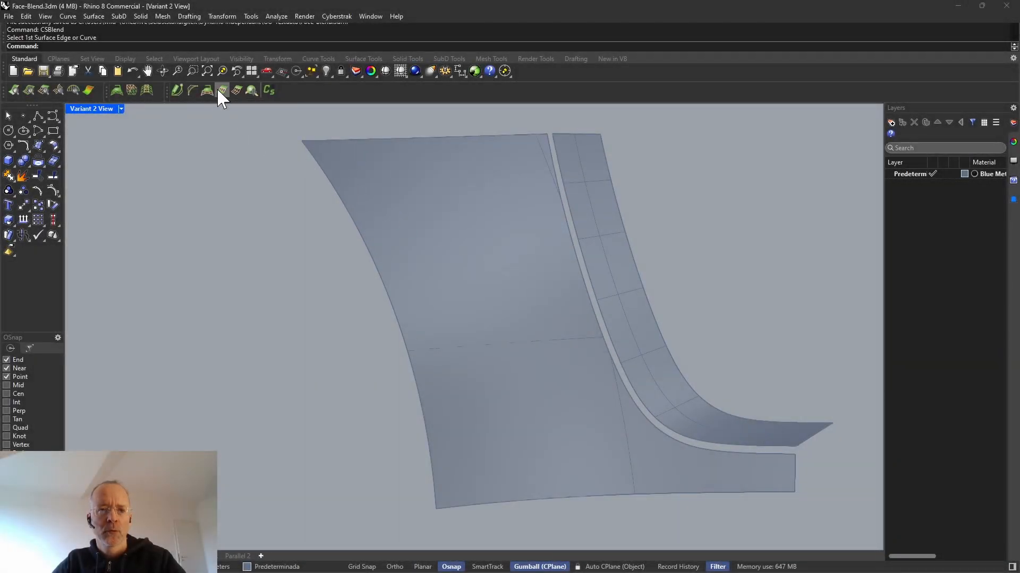
- Create a Surface Blend with tangent transitions between the facing long edges of the large surface and the narrow curved strip
click(217, 90)
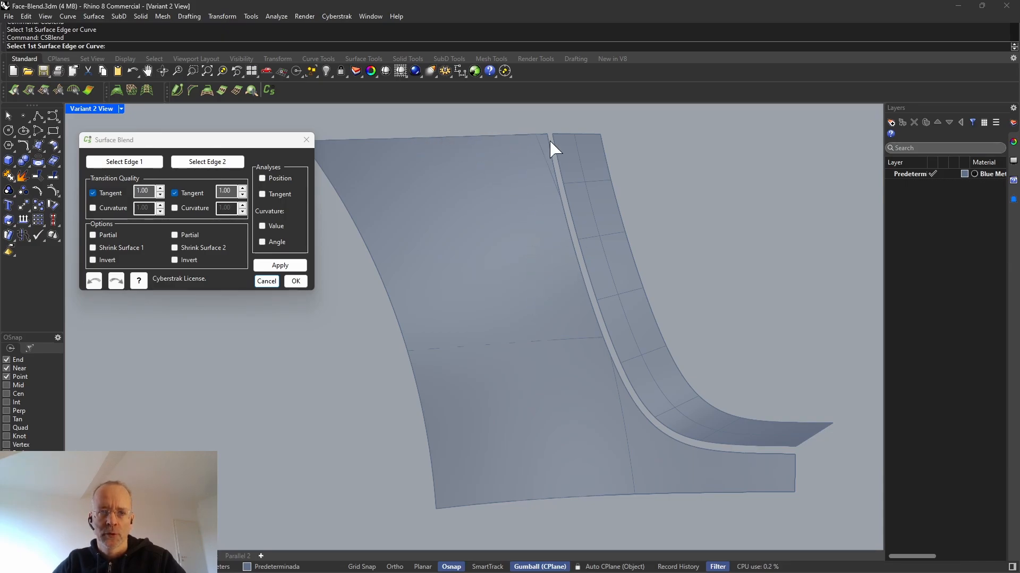
click(634, 411)
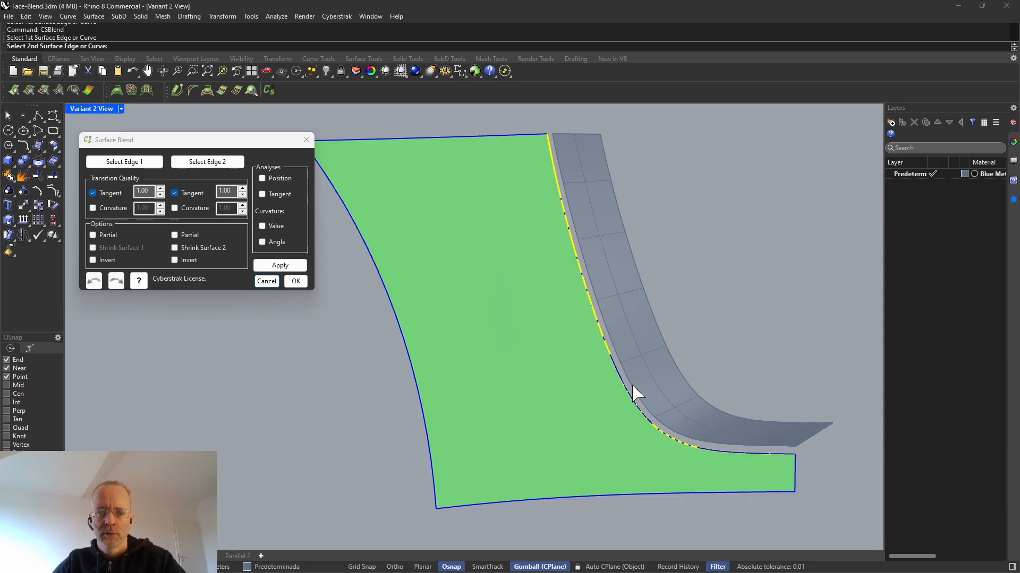
click(632, 387)
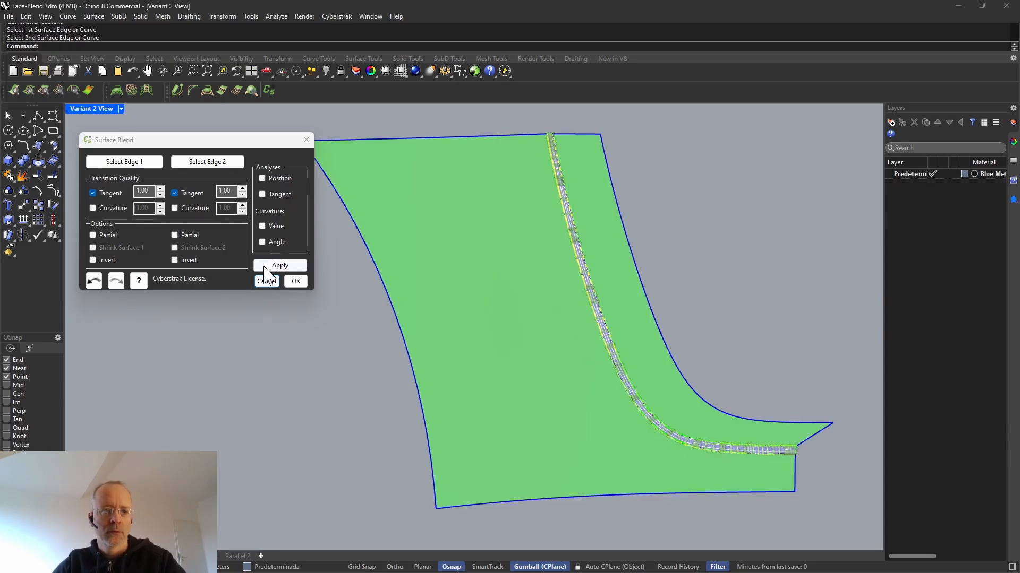
click(296, 281)
mouse_move(678, 337)
right_down()
mouse_move(537, 319)
mouse_move(661, 331)
right_up()
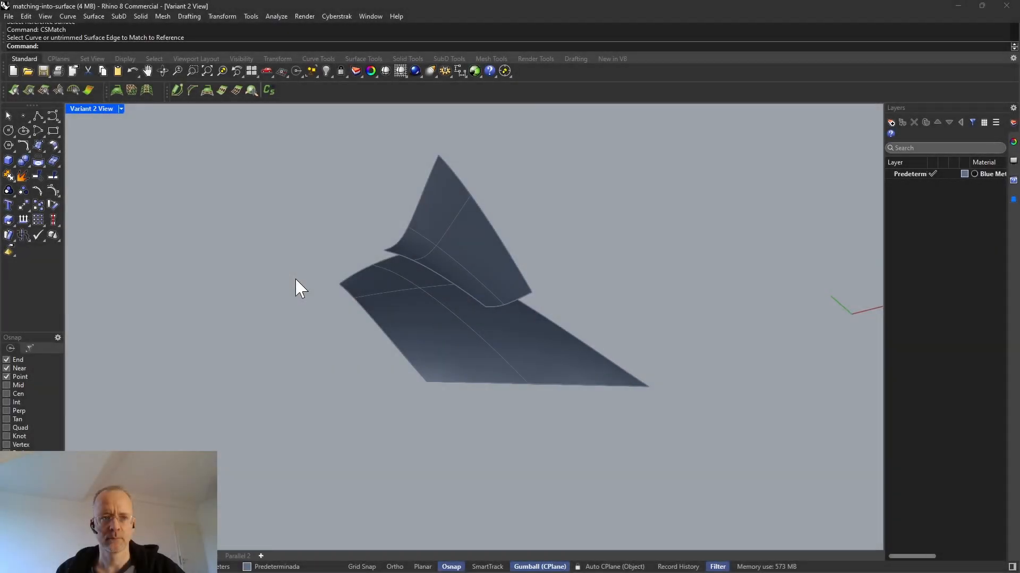
- Start Curve and Surface Matching with the upper surface's lower edge as object and the lower surface as reference
click(234, 90)
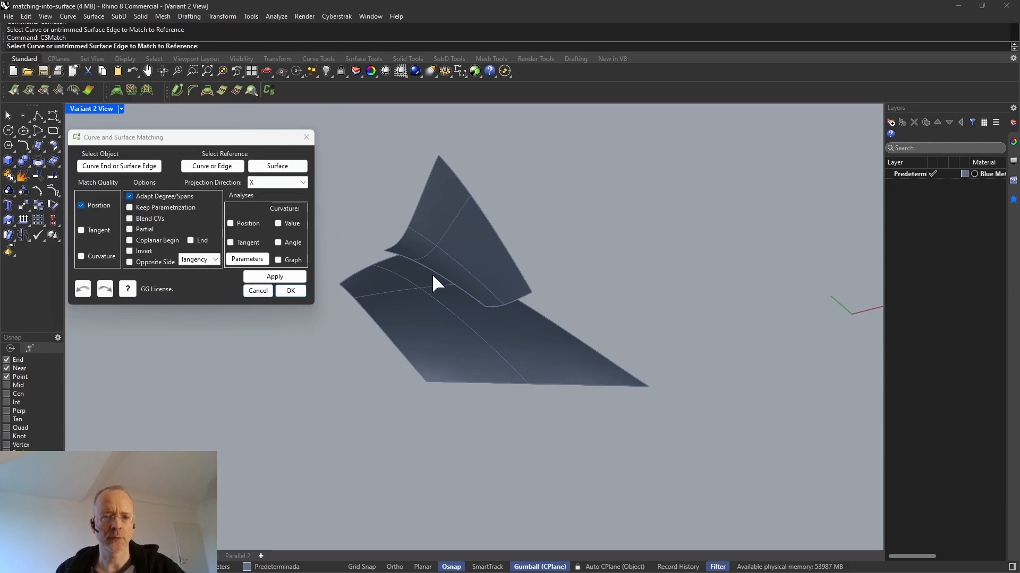
click(440, 276)
click(290, 167)
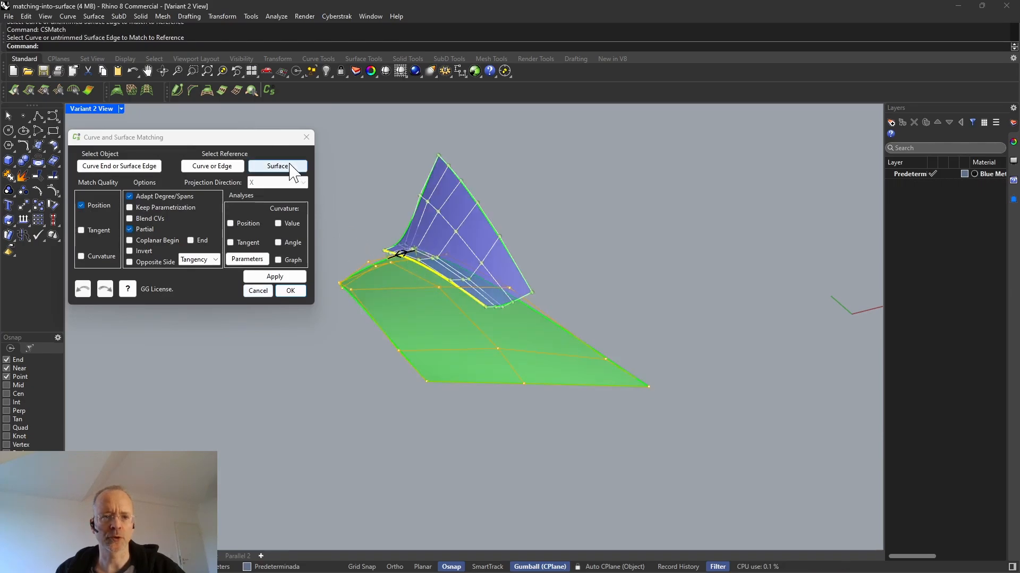
click(397, 293)
- Set the matching's projection direction to Z, and replace it with the construction plane named Parallel 2
click(274, 183)
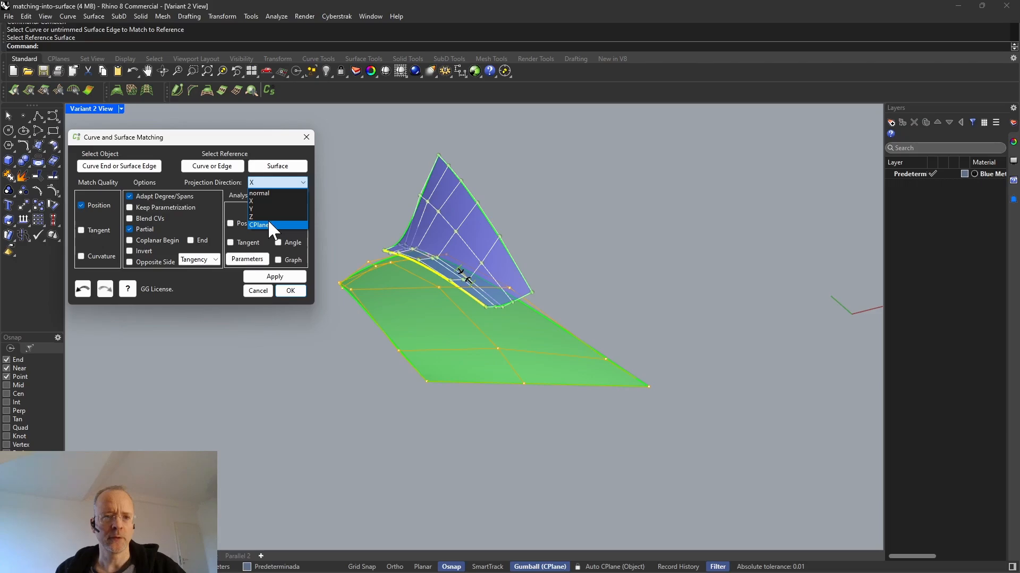
click(267, 216)
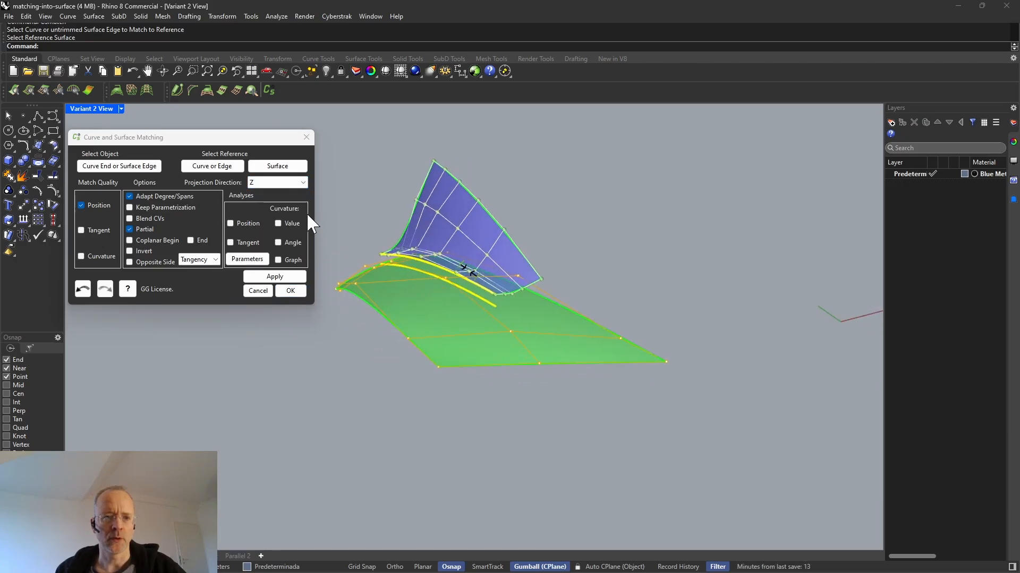
click(291, 192)
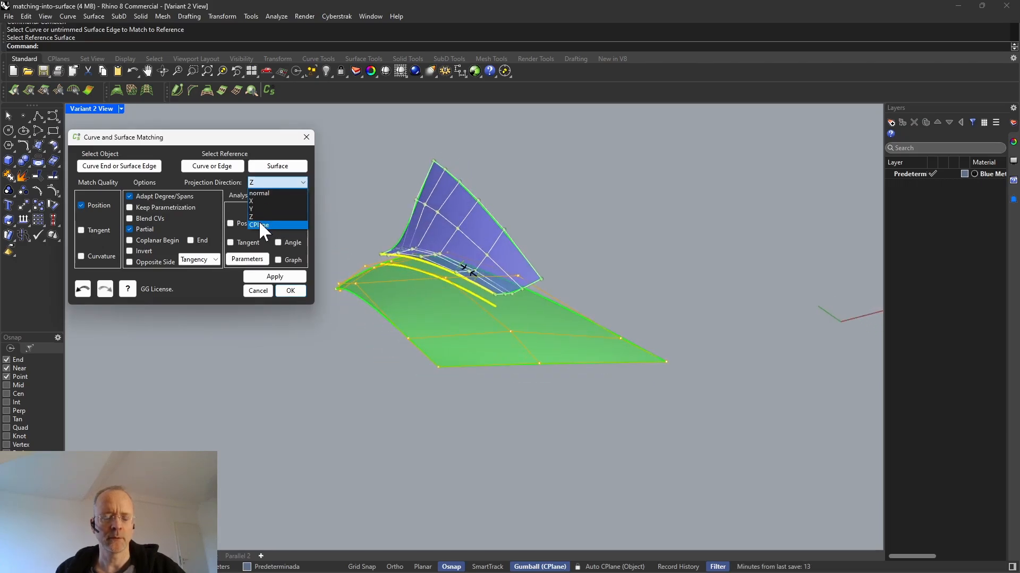
click(259, 221)
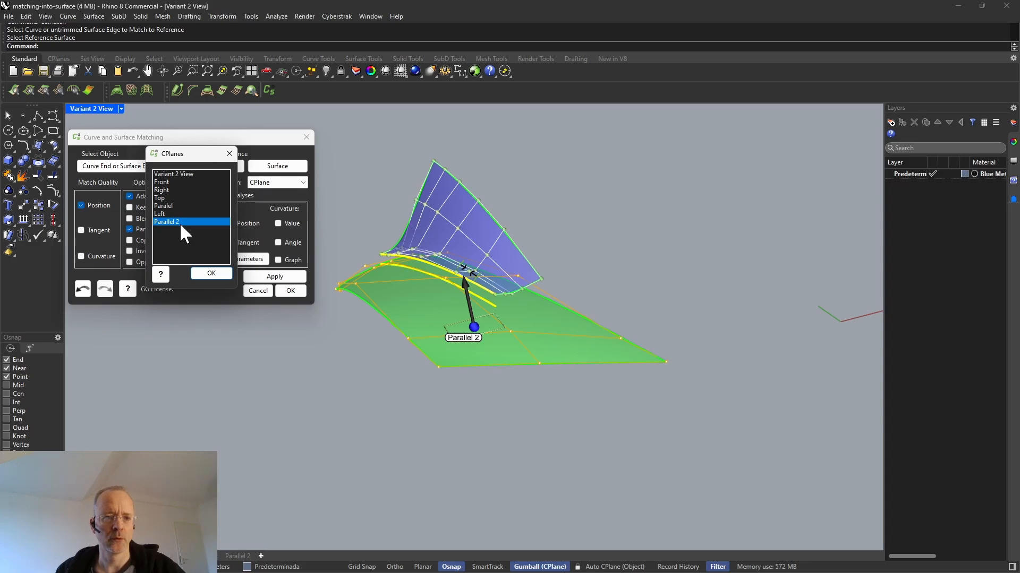
click(210, 273)
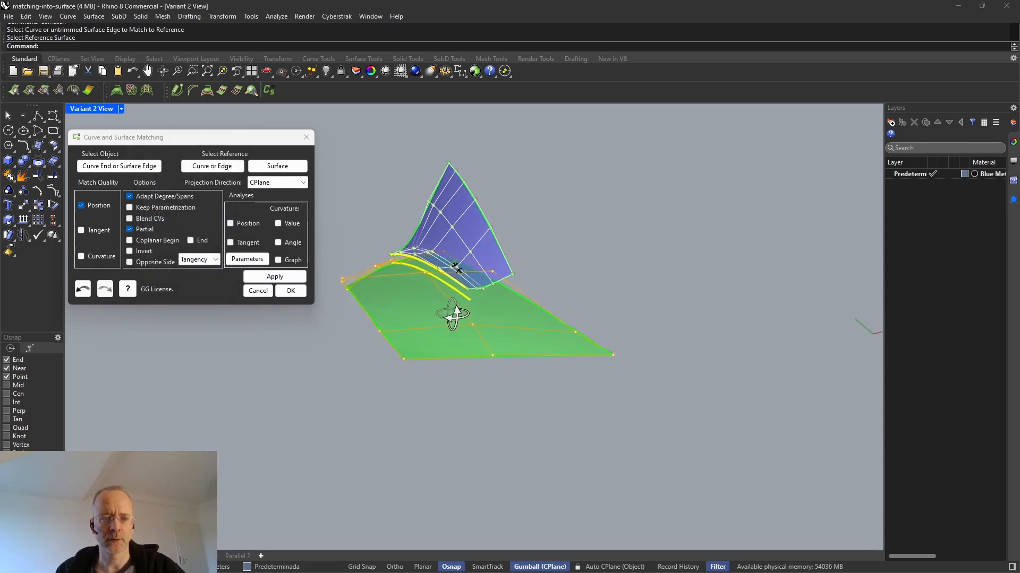
right_drag(429, 305, 520, 342)
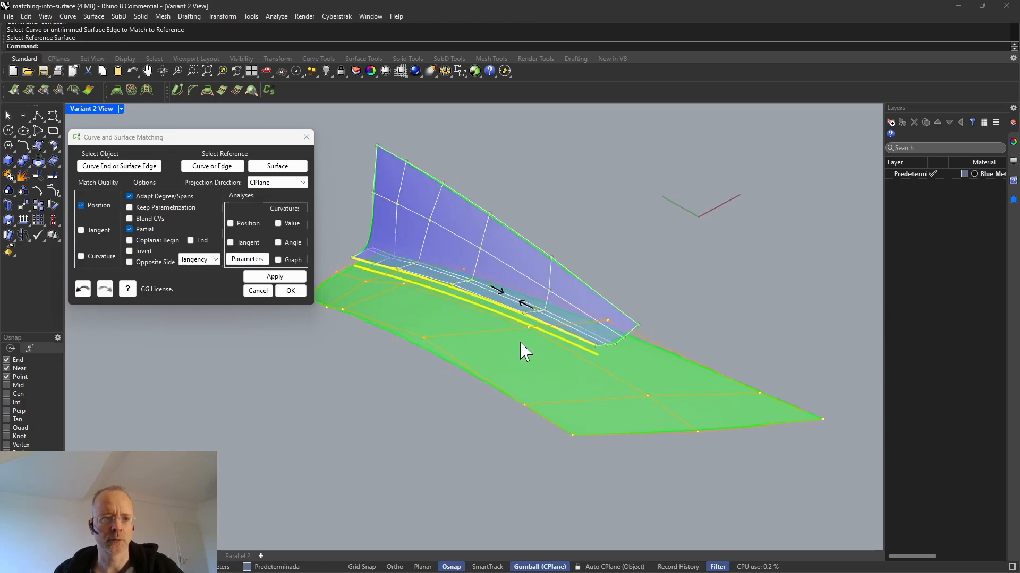
- Match the upper surface's lower edge into the lower surface with tangent quality and Blend CVs enabled
click(90, 227)
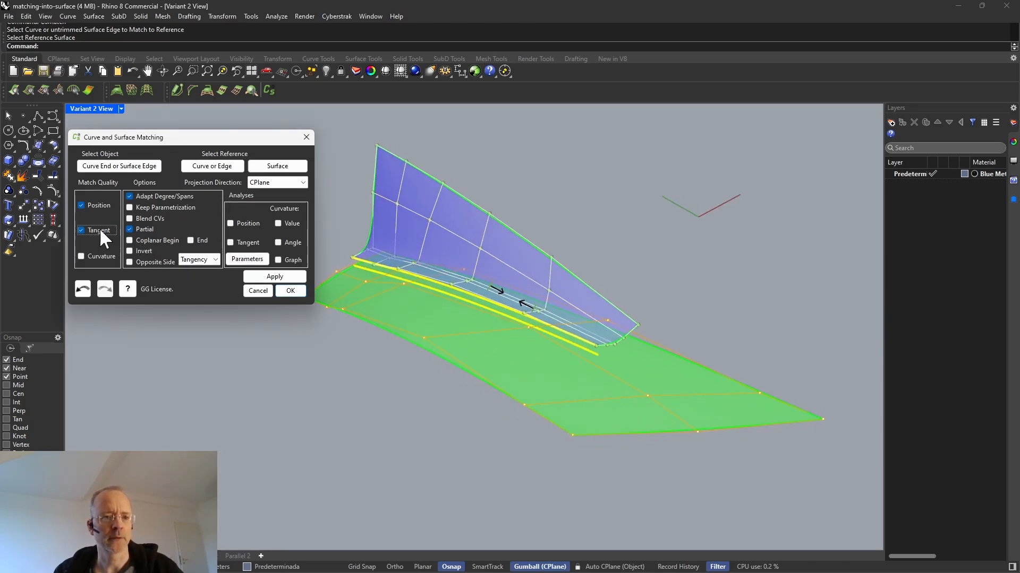
click(133, 218)
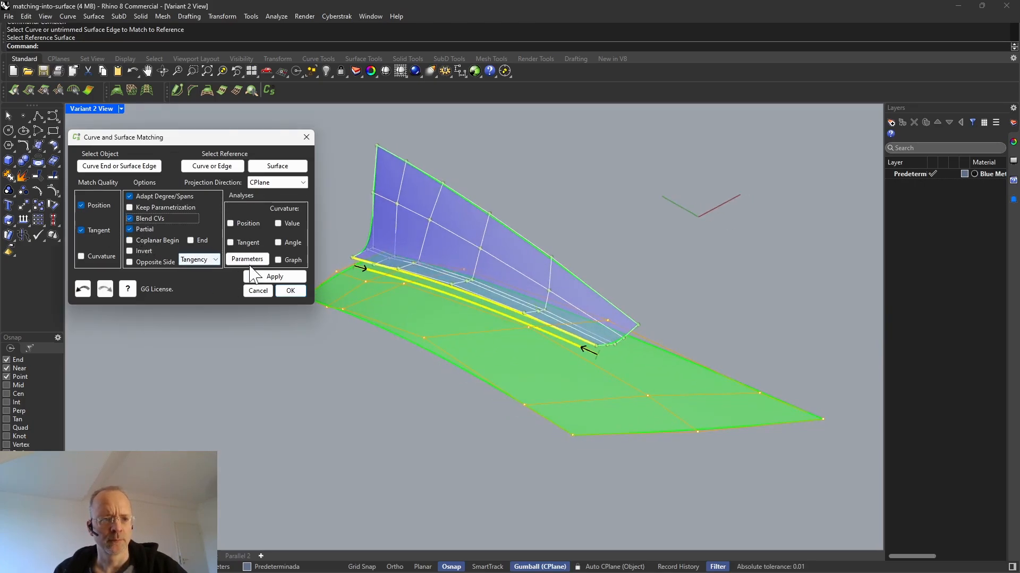
click(274, 276)
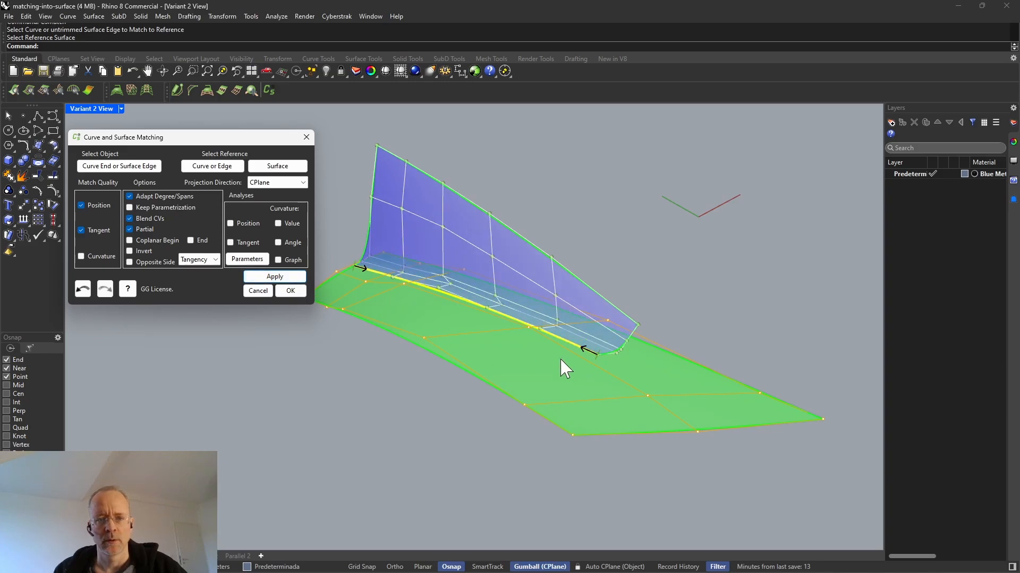
right_drag(564, 368, 605, 372)
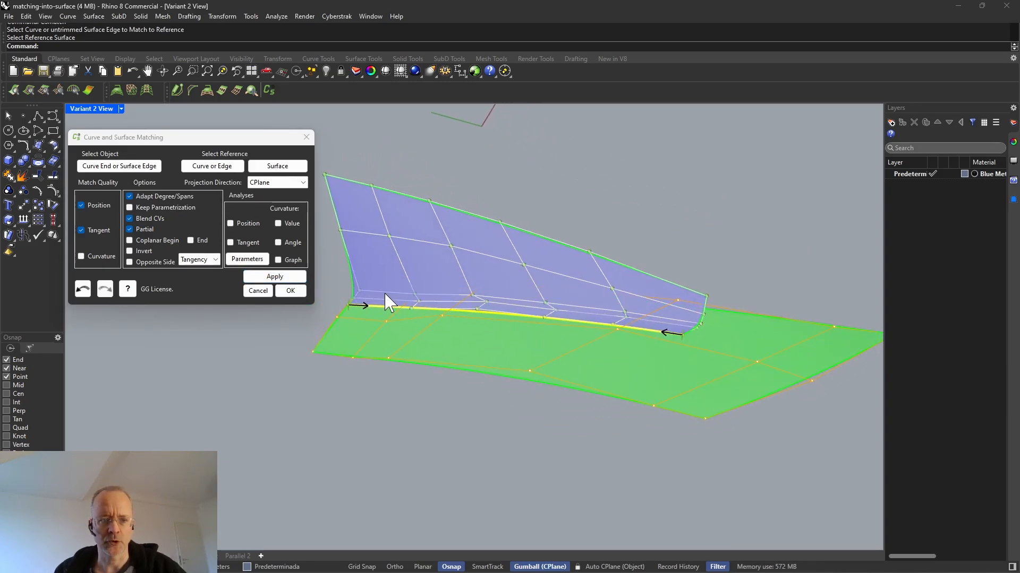
right_drag(564, 318, 599, 346)
scroll(564, 328, up, 2)
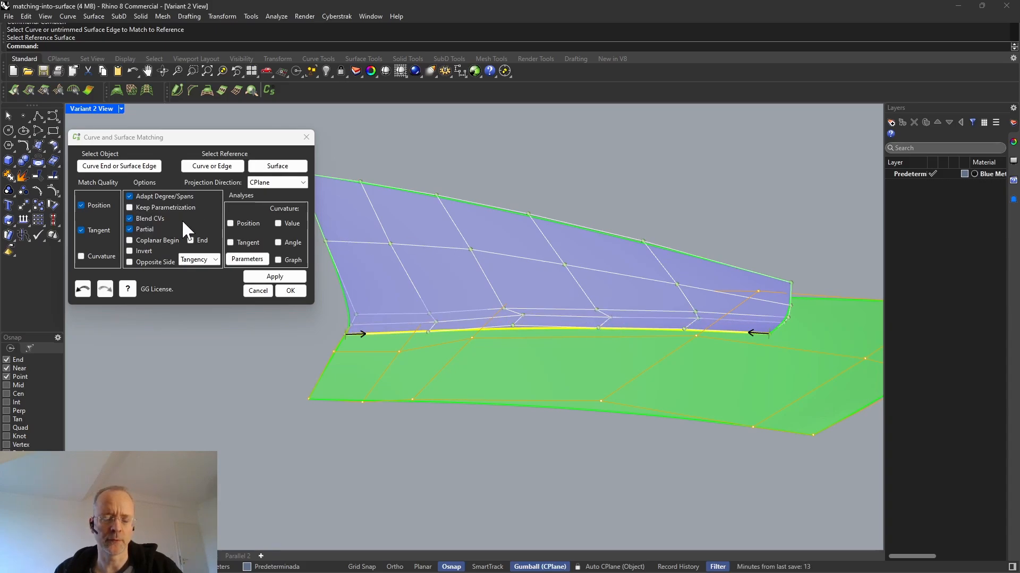
- Switch the match's Tangency mode to Move All, enable Opposite Side, and reapply the match to the upper surface
click(209, 259)
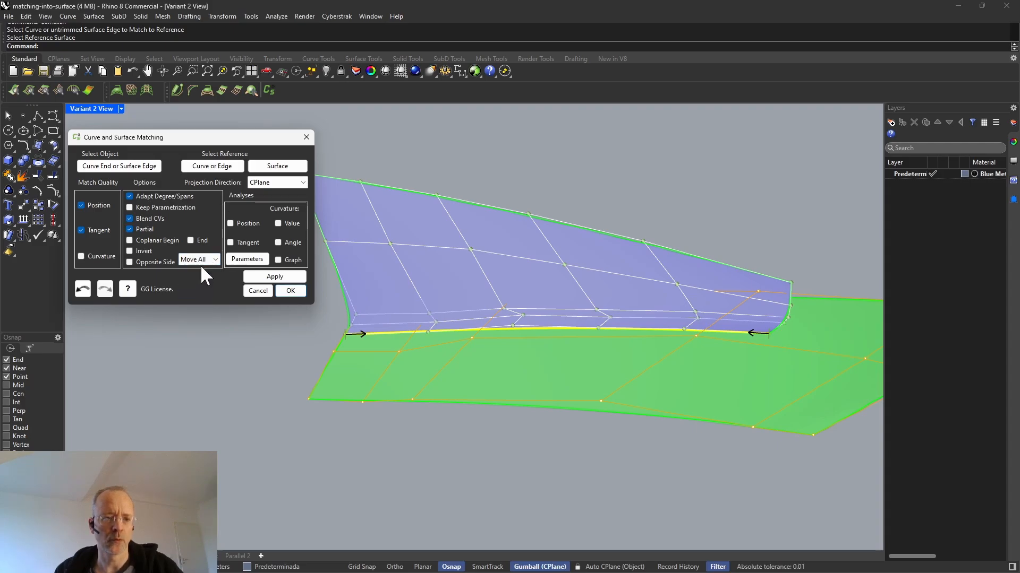
click(200, 268)
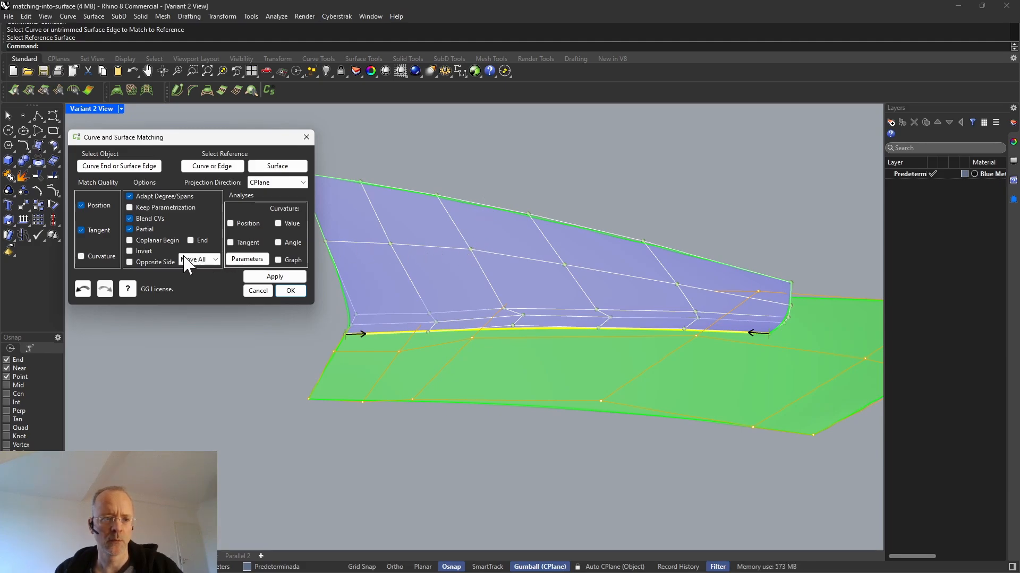
click(130, 261)
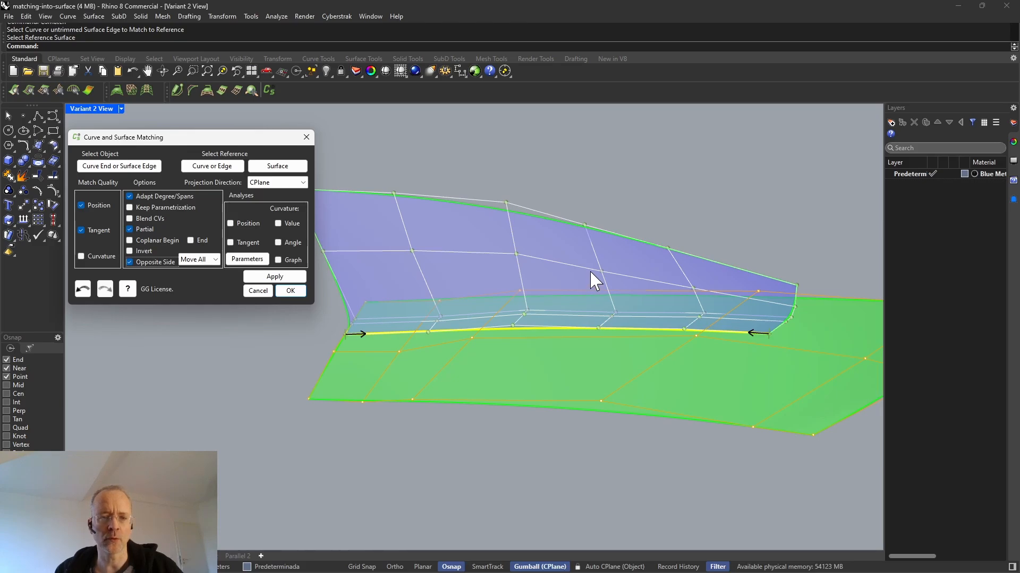
right_drag(596, 280, 504, 260)
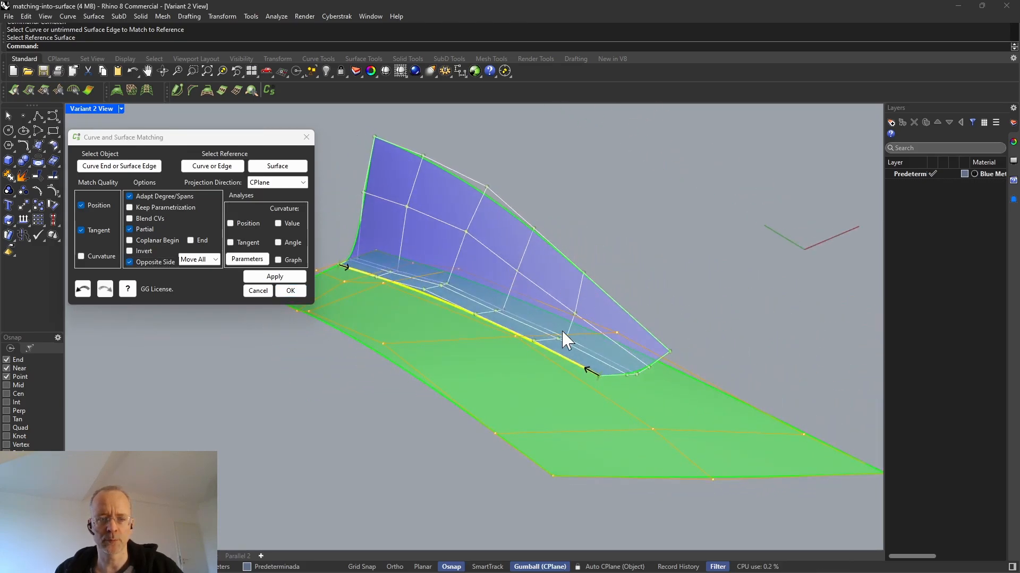
right_drag(566, 337, 612, 351)
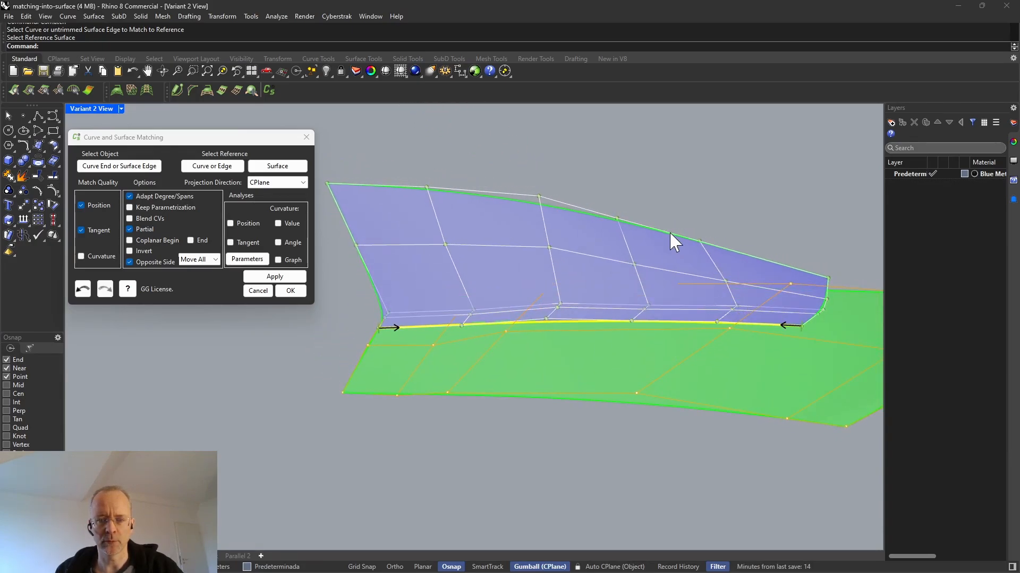
right_drag(670, 234, 588, 296)
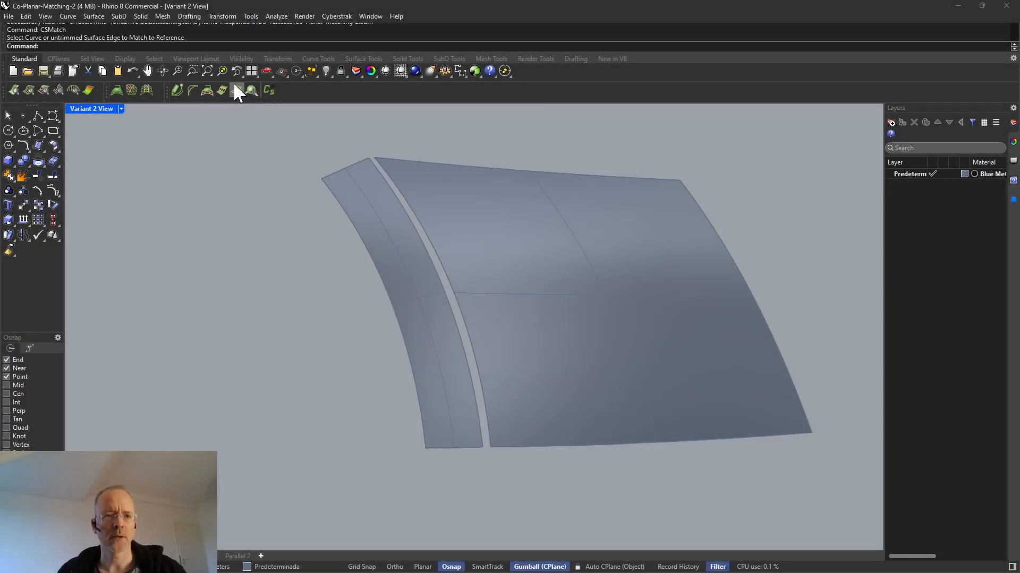
- Match the large surface's long edge to the narrow strip's facing edge with position, tangent and curvature quality
click(234, 85)
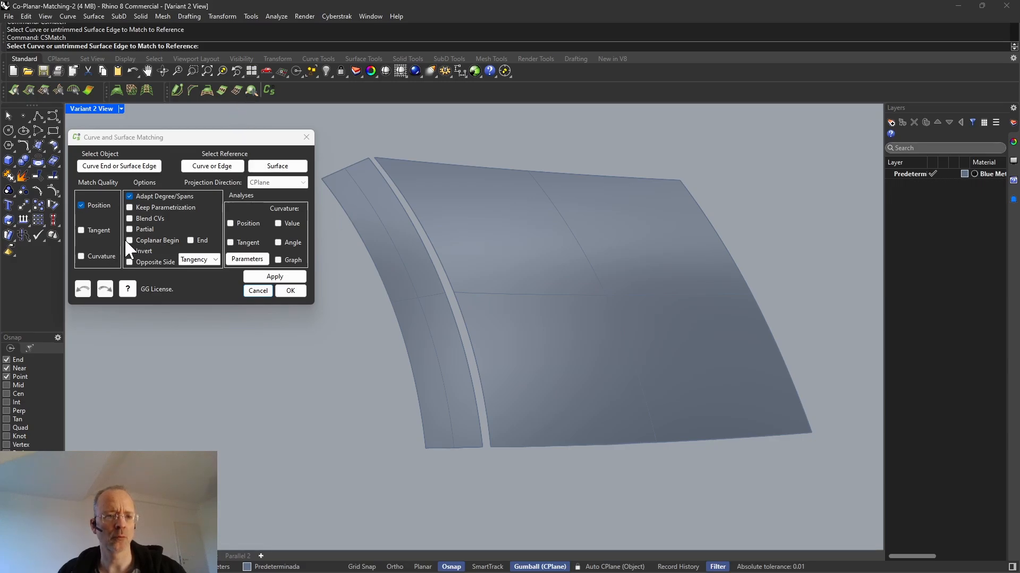
click(80, 229)
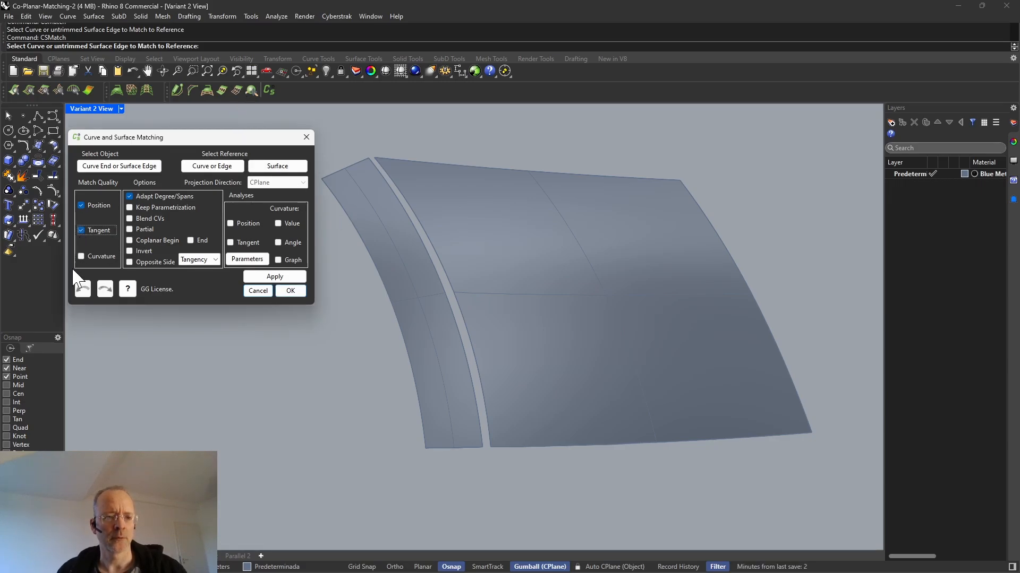
click(446, 286)
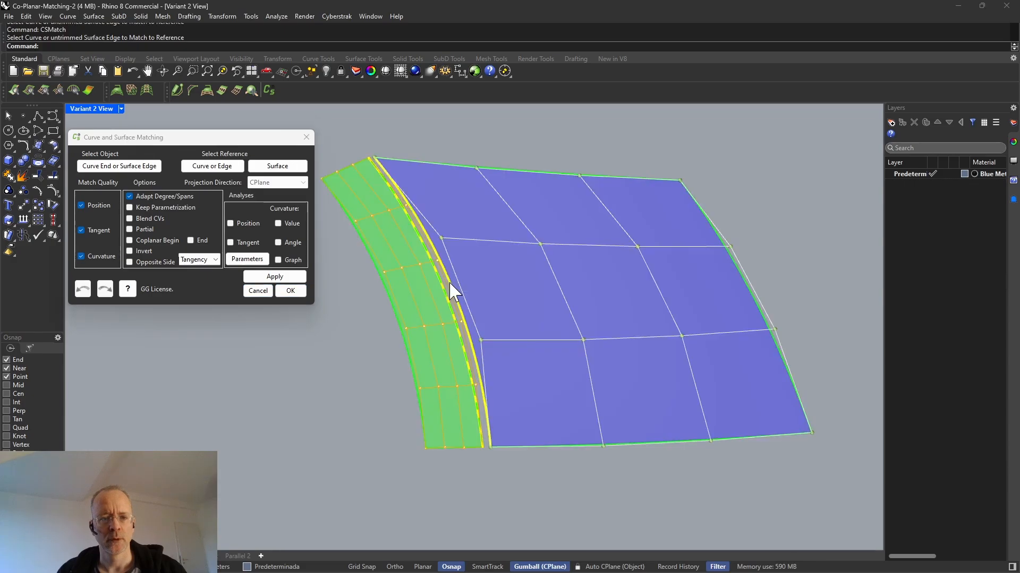
click(274, 276)
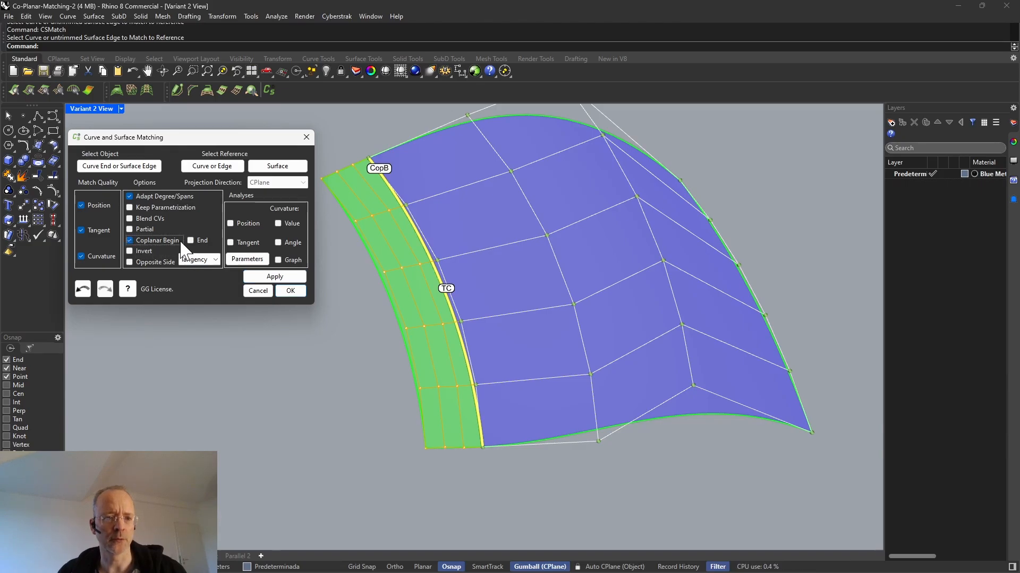
- Make the large surface's match coplanar at both the beginning and the end of the shared edge
click(274, 276)
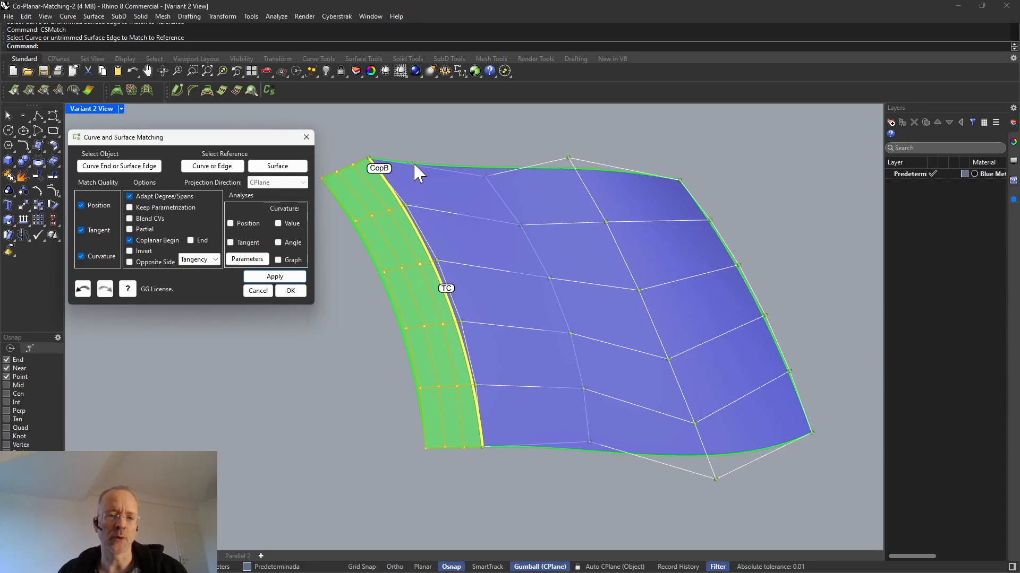
mouse_move(393, 226)
right_down()
mouse_move(536, 289)
mouse_move(572, 289)
mouse_move(585, 329)
mouse_move(477, 296)
mouse_move(387, 228)
mouse_move(393, 212)
right_up()
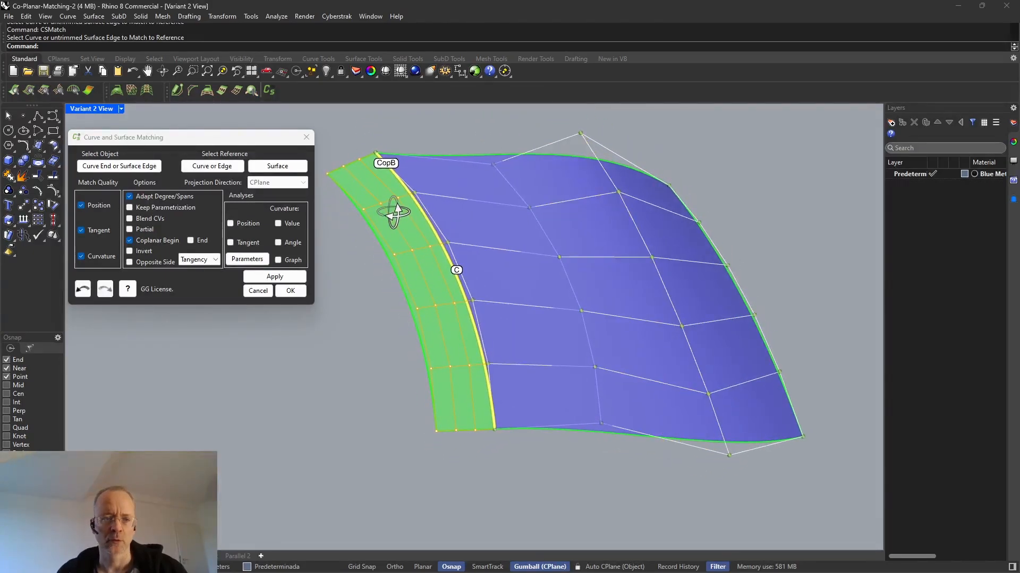
mouse_move(465, 299)
right_down()
mouse_move(439, 298)
mouse_move(451, 304)
right_up()
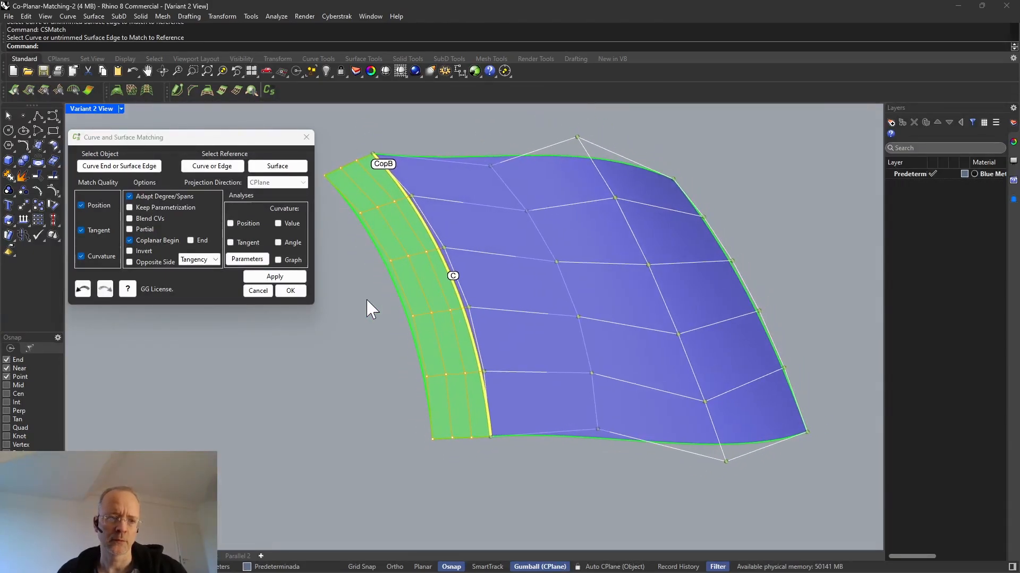
click(190, 240)
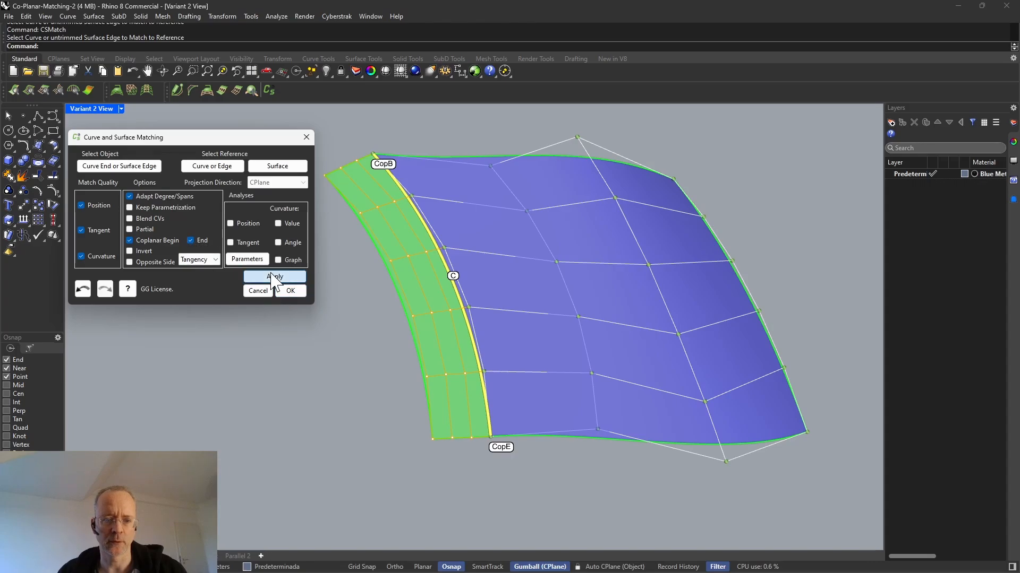
right_drag(537, 429, 565, 368)
scroll(531, 407, up, 4)
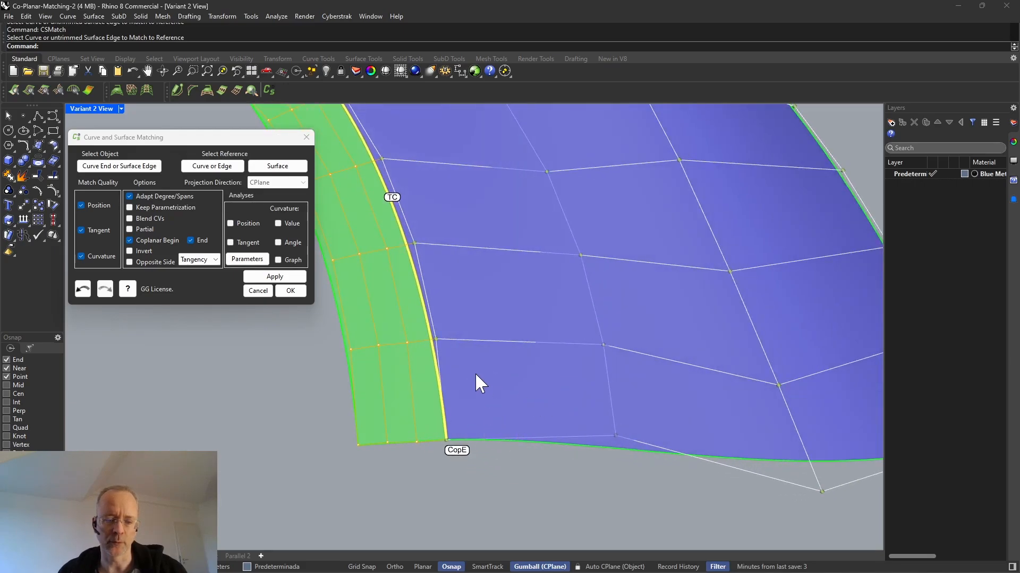
scroll(481, 372, down, 3)
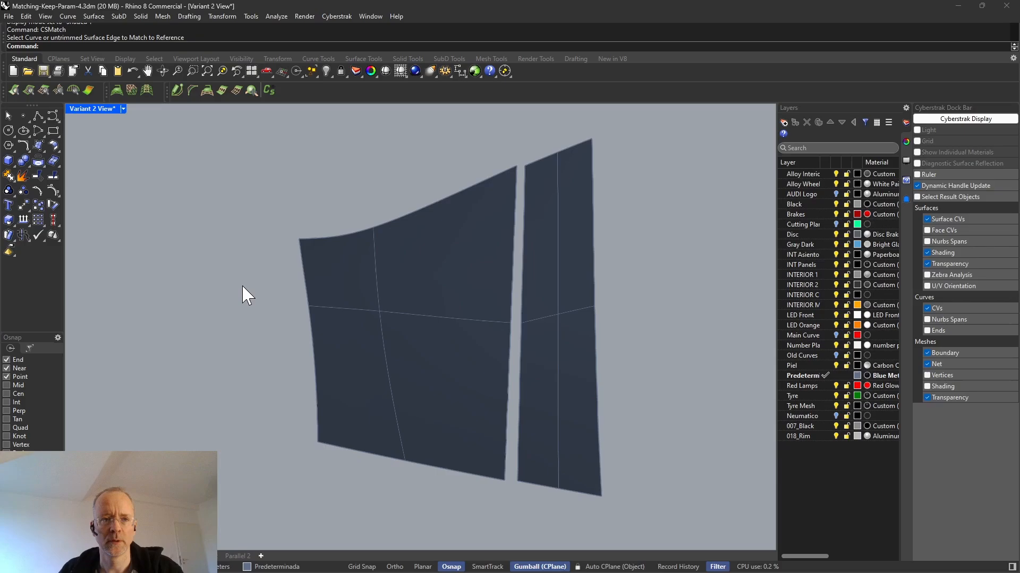
- Match the narrow surface's long edge to the larger surface with position quality, position analysis on and Adapt Degree/Spans off
click(237, 89)
click(523, 329)
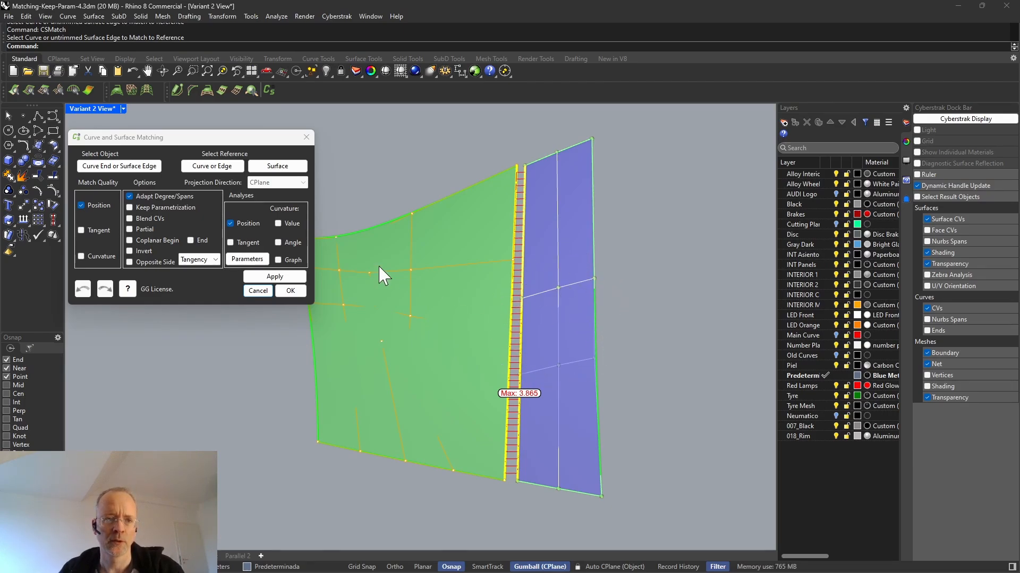
click(149, 197)
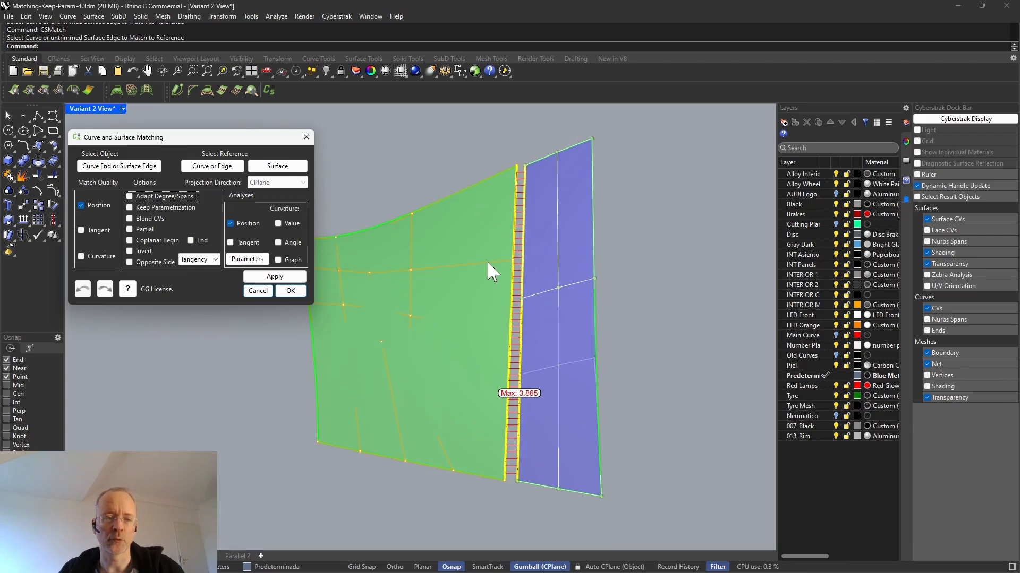
click(275, 277)
mouse_move(462, 317)
right_down()
mouse_move(482, 310)
mouse_move(464, 314)
mouse_move(471, 326)
right_up()
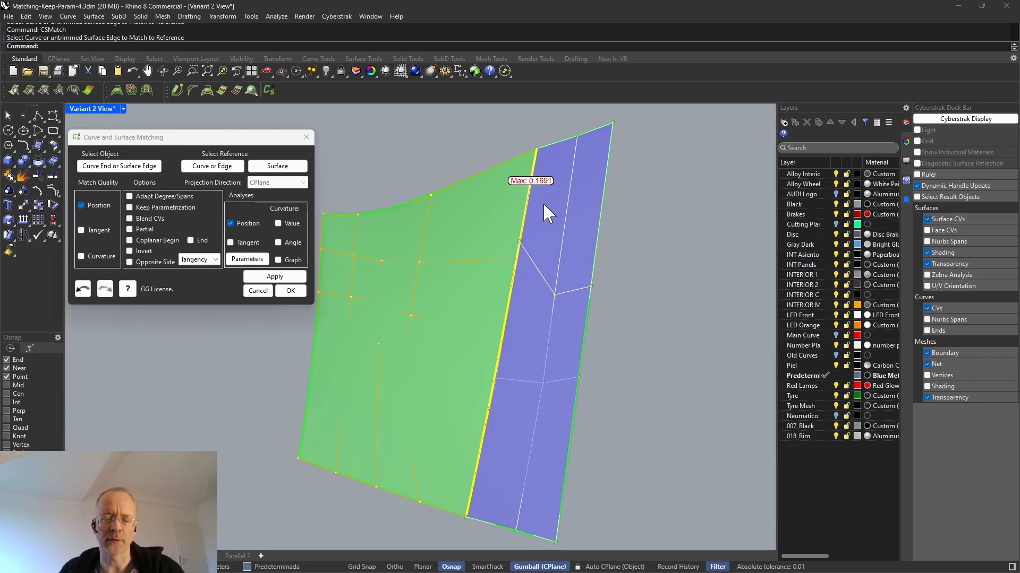
right_drag(555, 242, 577, 271)
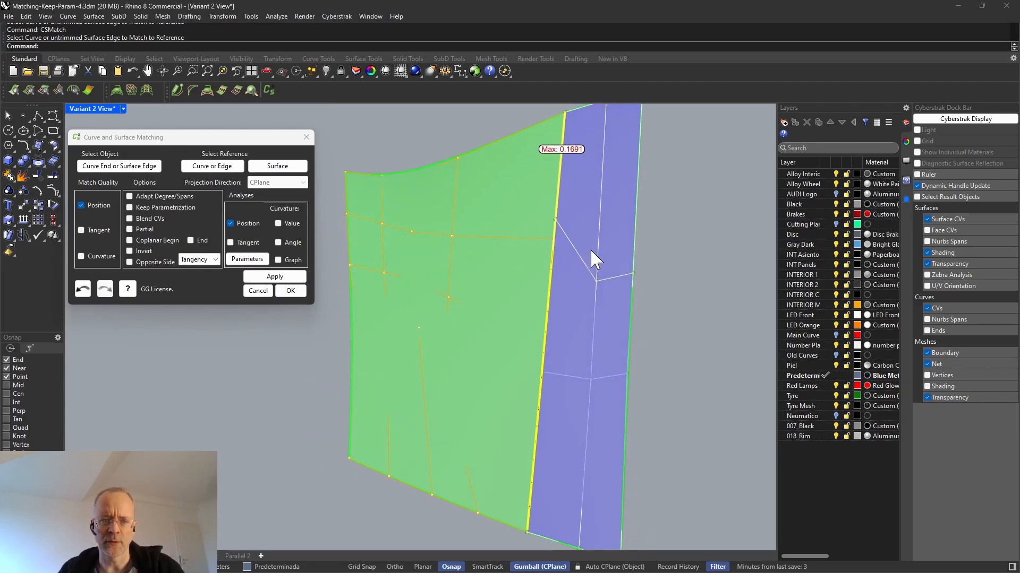
scroll(590, 249, down, 2)
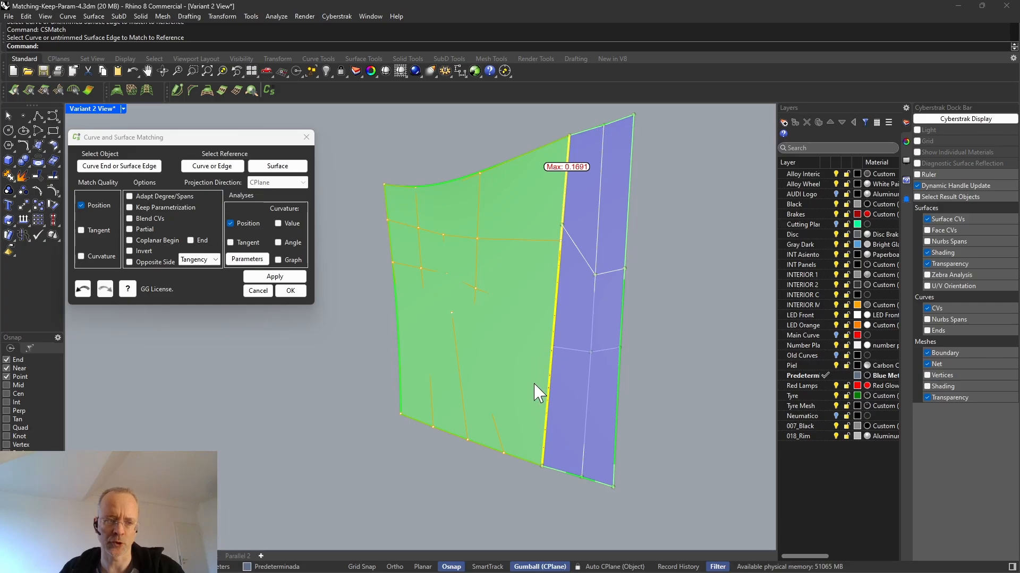
- Enable Keep Parametrization and reapply the narrow surface's match
click(130, 207)
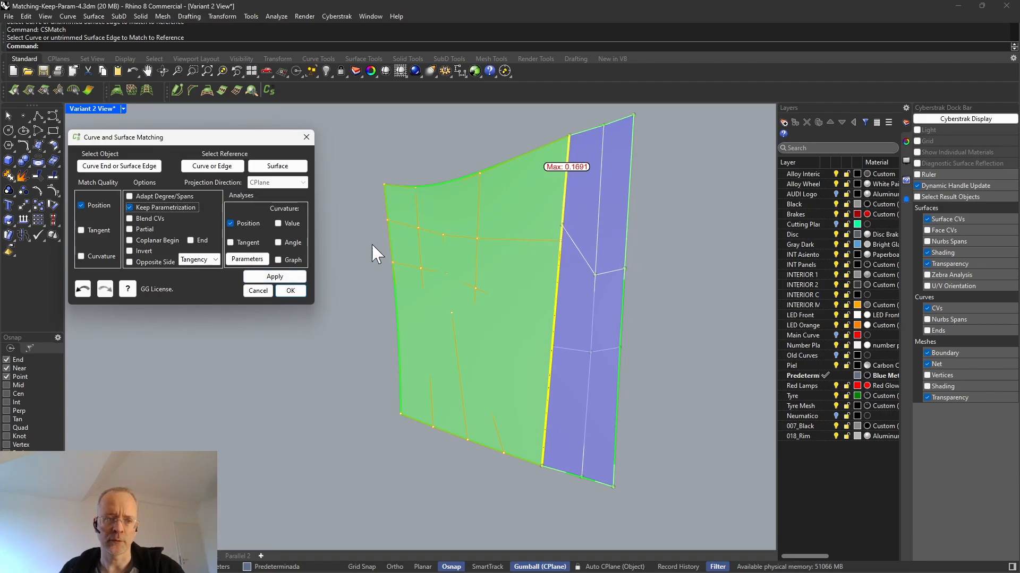
click(284, 276)
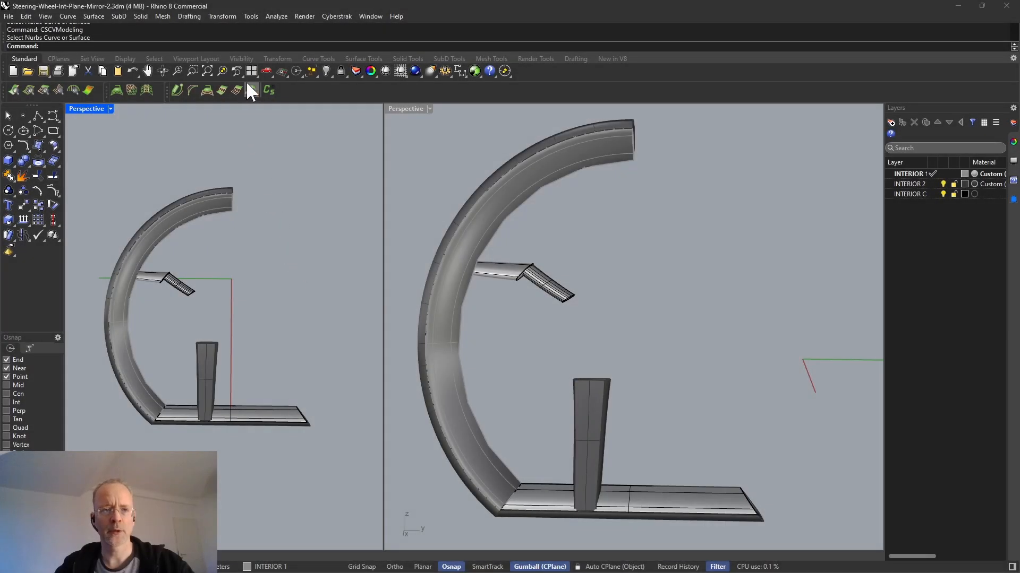
- Start CV Modeling with SW-4 as the construction plane, turning on CPlane Axes and the CPlane Z constraint
click(248, 86)
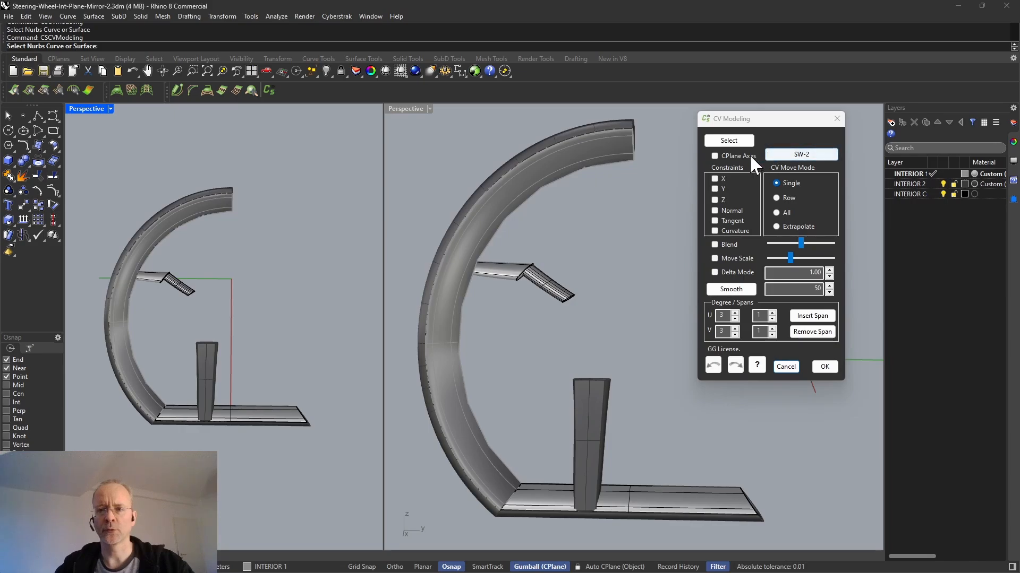
right_drag(318, 313, 240, 305)
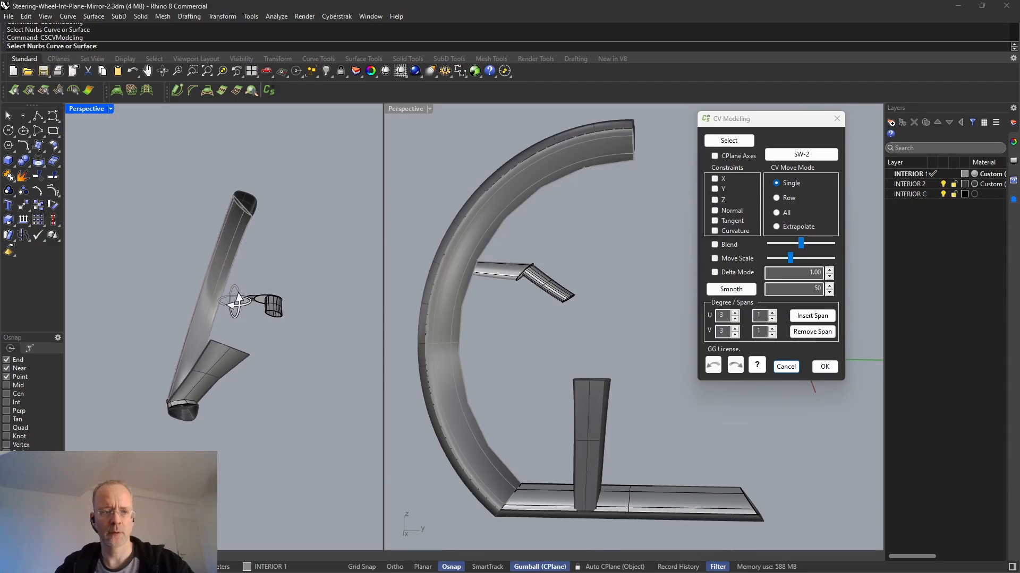
click(801, 156)
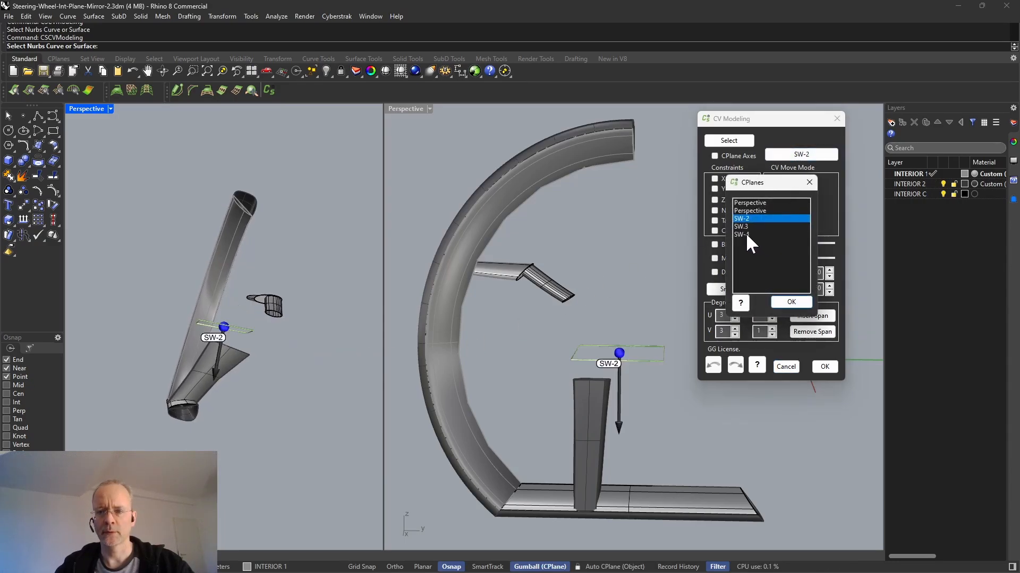
click(745, 234)
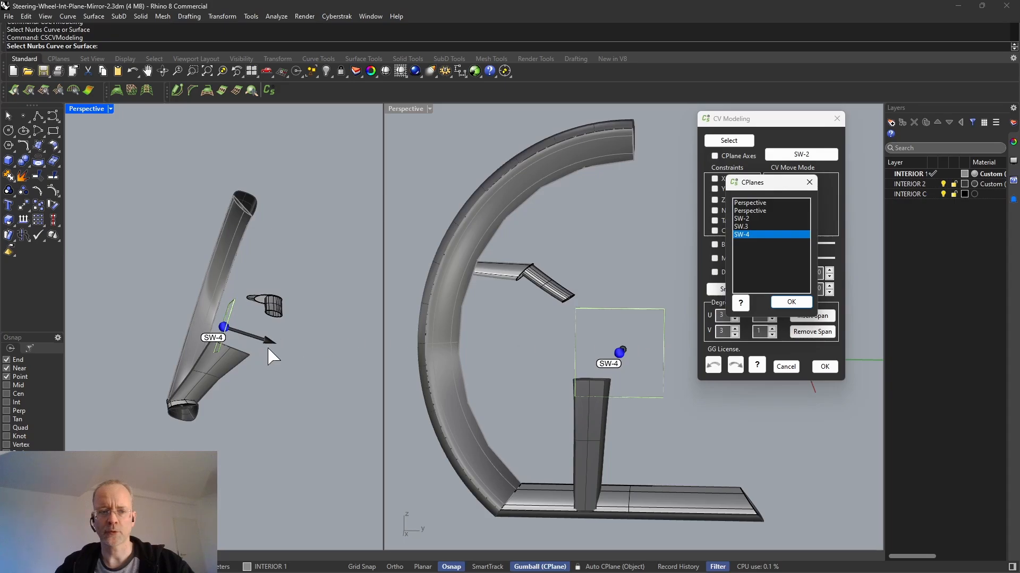
right_drag(279, 353, 282, 375)
right_drag(239, 345, 238, 382)
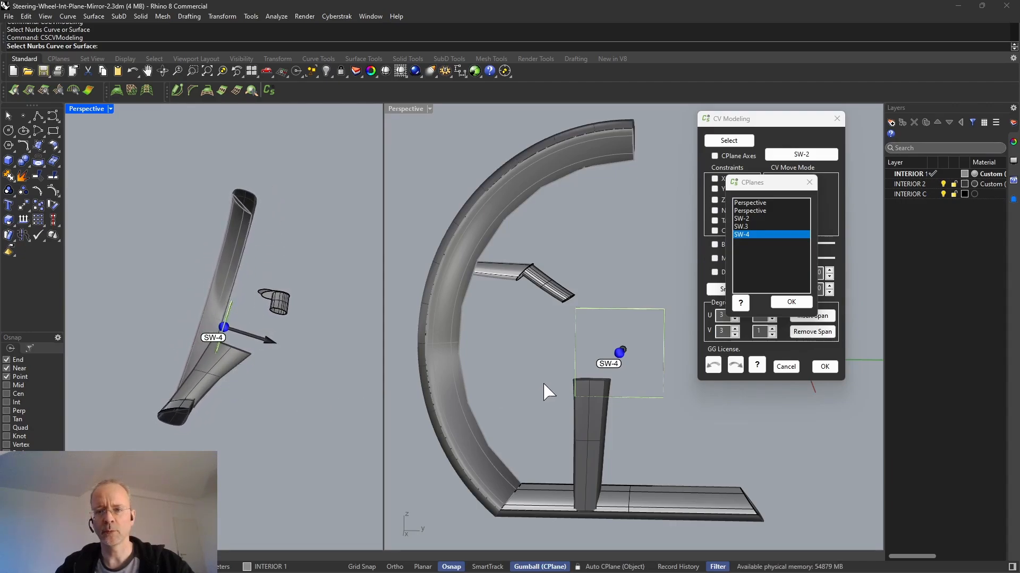
click(776, 306)
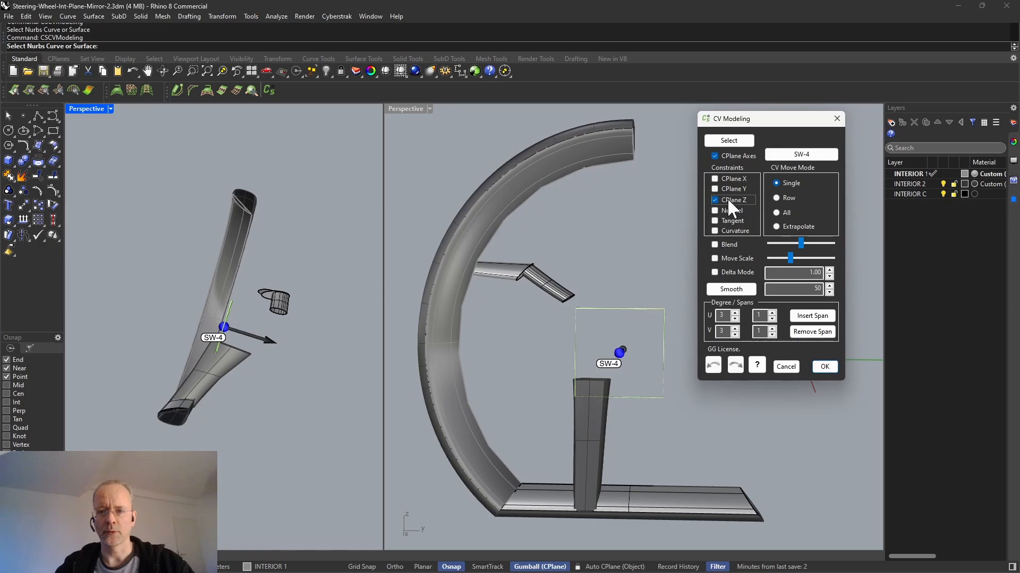
- Select the upright spoke's front face for CV editing and set the larger viewport to Wireframe display
click(588, 413)
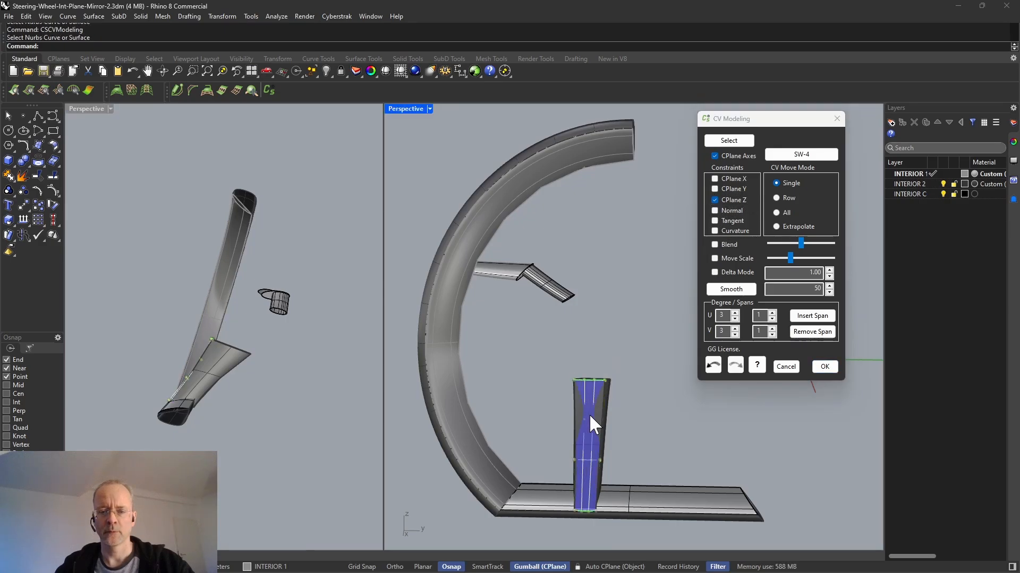
click(404, 108)
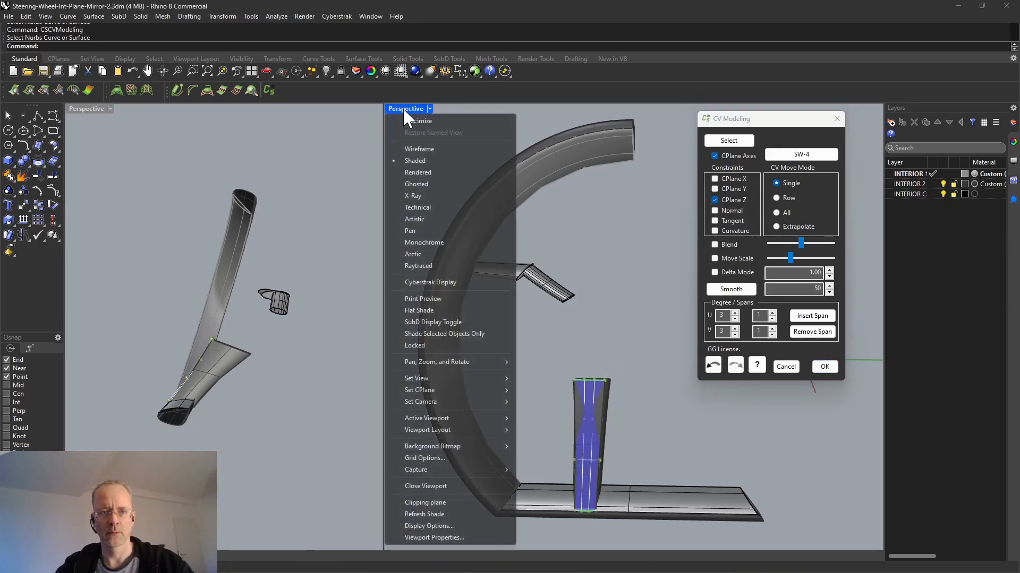
click(419, 149)
scroll(621, 440, up, 4)
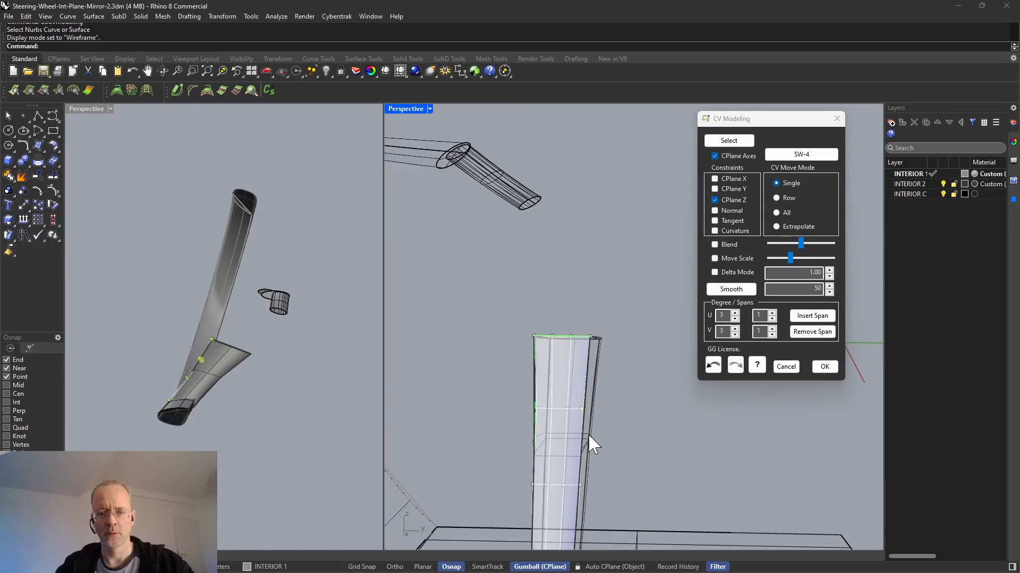
- Move the upper-middle control points on the face's two long edges within the SW-4 plane, pulling one edge into an outward bulge
right_drag(588, 439, 696, 409)
drag(599, 414, 546, 428)
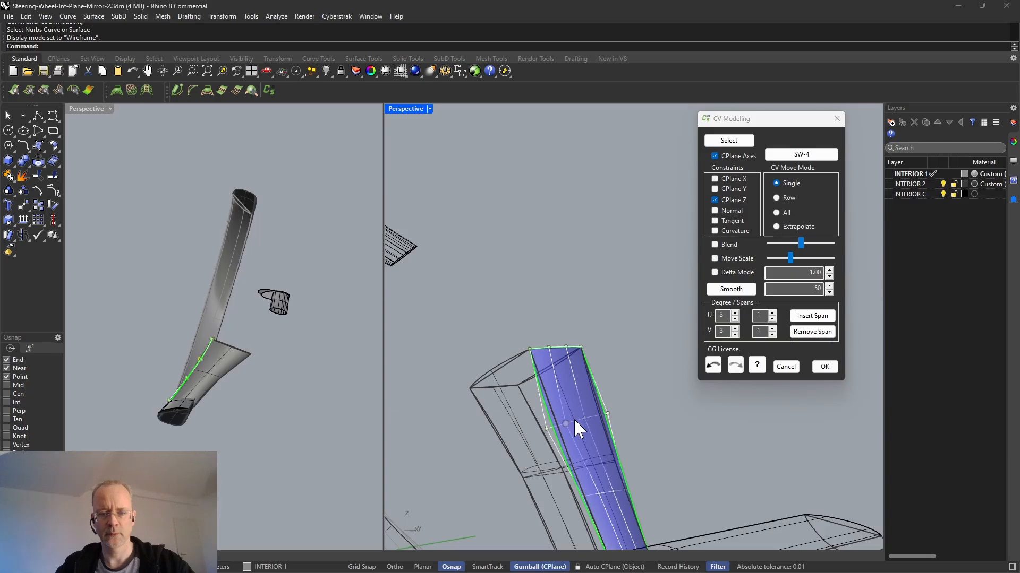
drag(608, 413, 633, 413)
right_drag(608, 425, 630, 455)
mouse_move(644, 415)
mouse_down()
mouse_move(644, 371)
mouse_move(662, 387)
mouse_move(648, 416)
mouse_move(641, 412)
mouse_up()
right_drag(649, 462, 551, 477)
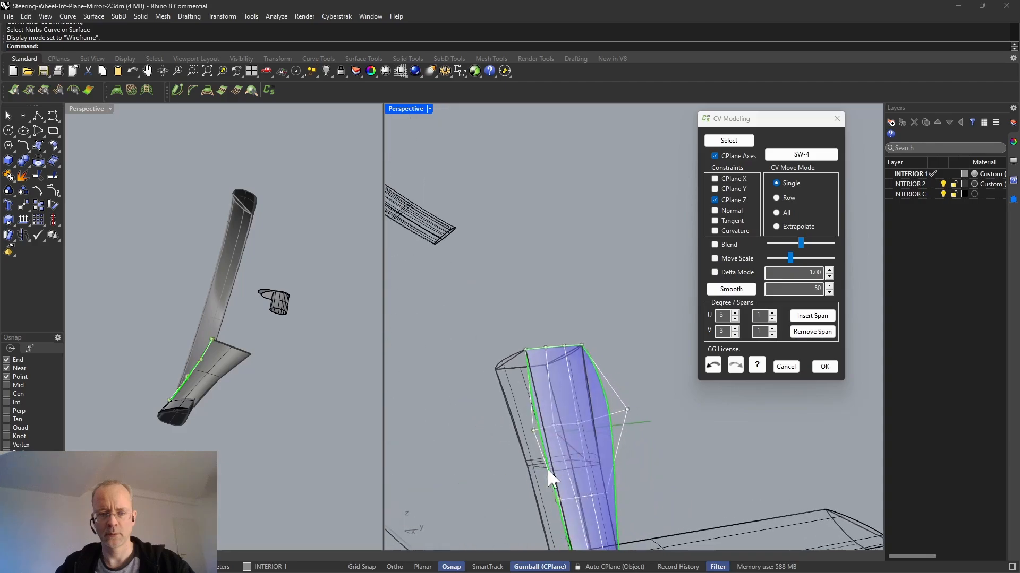
- Move the bulging edge's control point back inward so the face's long edge runs nearly straight
right_drag(560, 428, 478, 441)
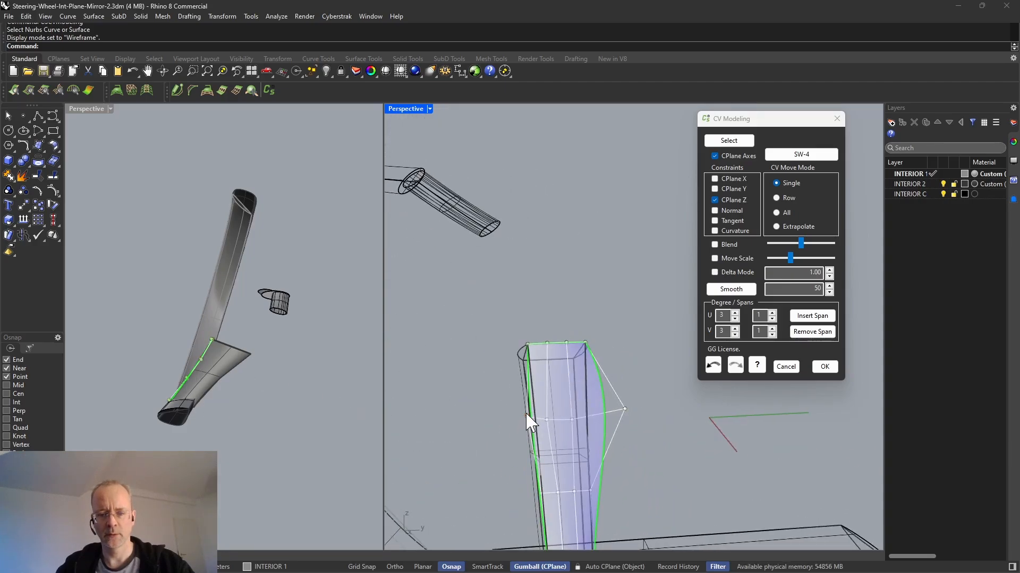
click(548, 418)
drag(547, 418, 590, 420)
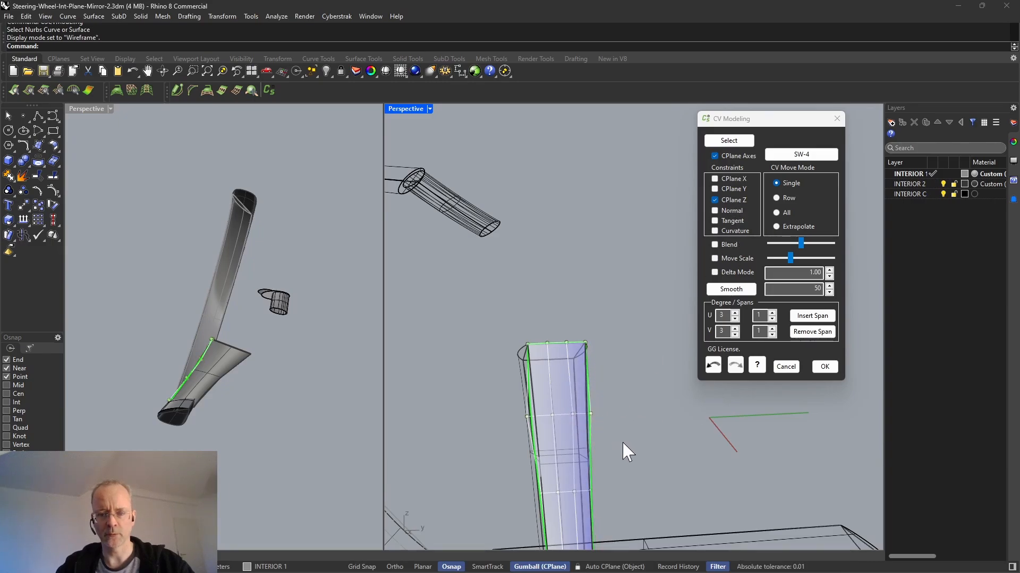
shift+right_drag(615, 449, 616, 406)
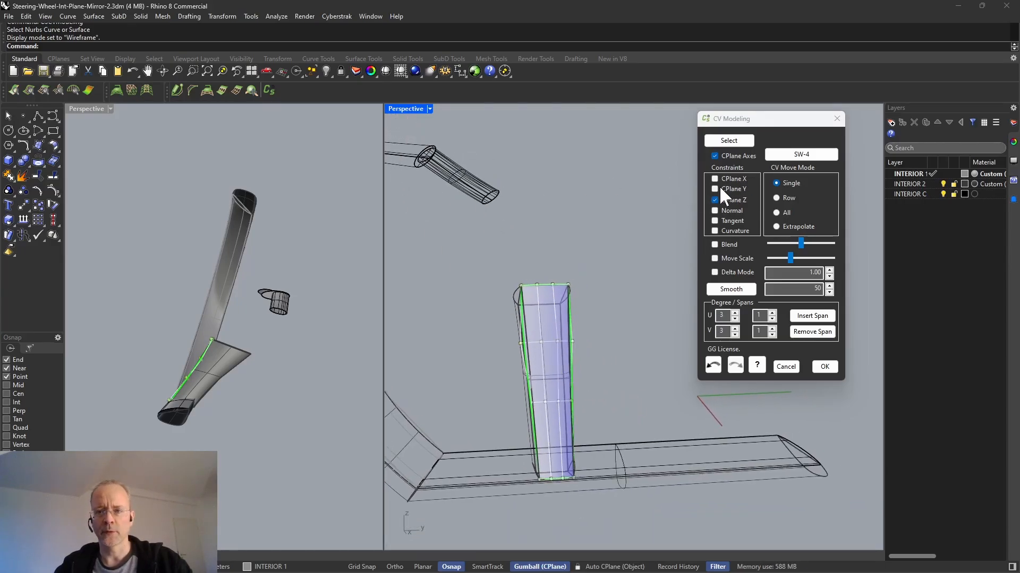
- Turn off the CPlane Z constraint and CPlane Axes, and set the larger viewport to Shaded display
click(715, 200)
click(715, 156)
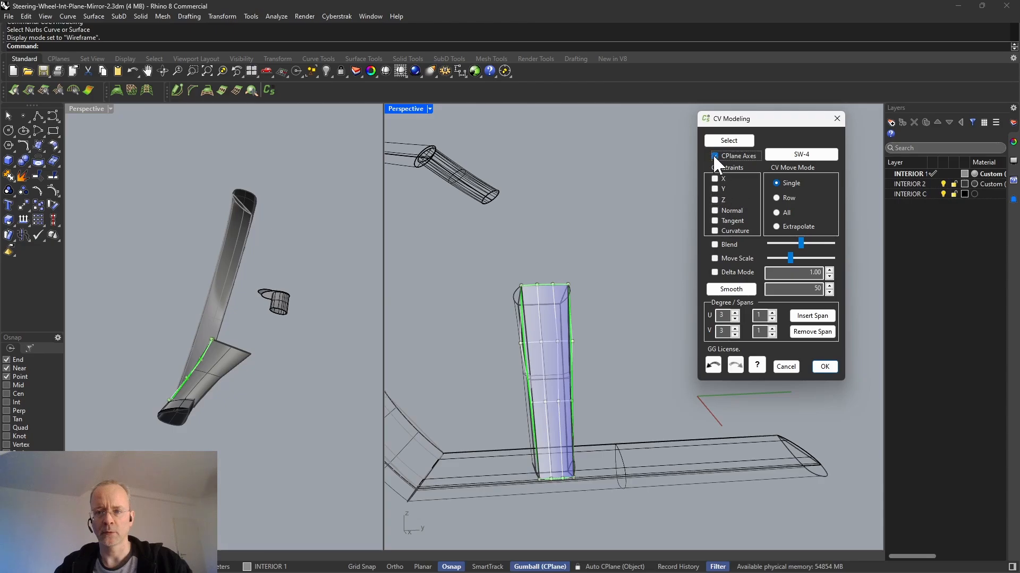
click(425, 109)
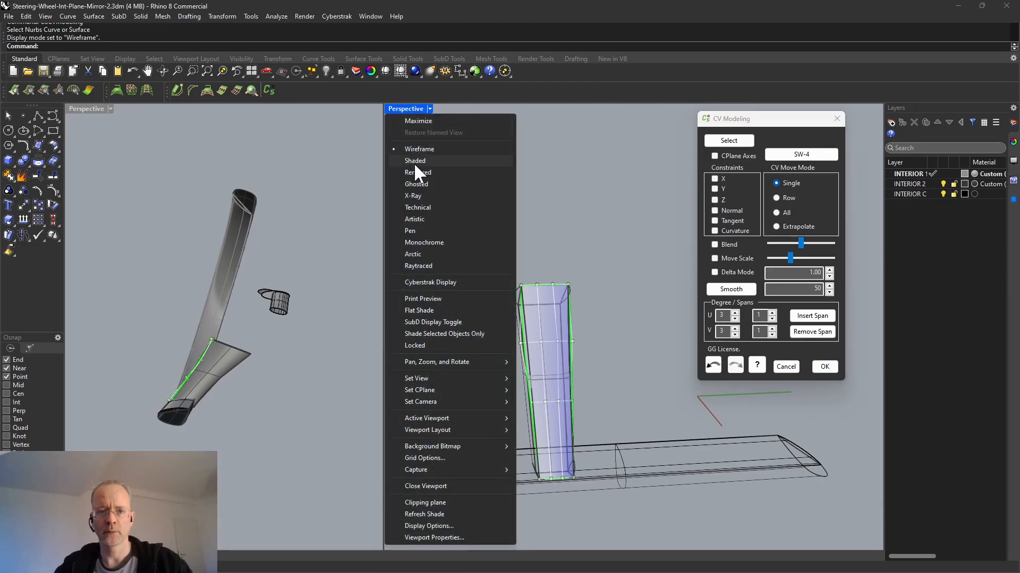
click(415, 165)
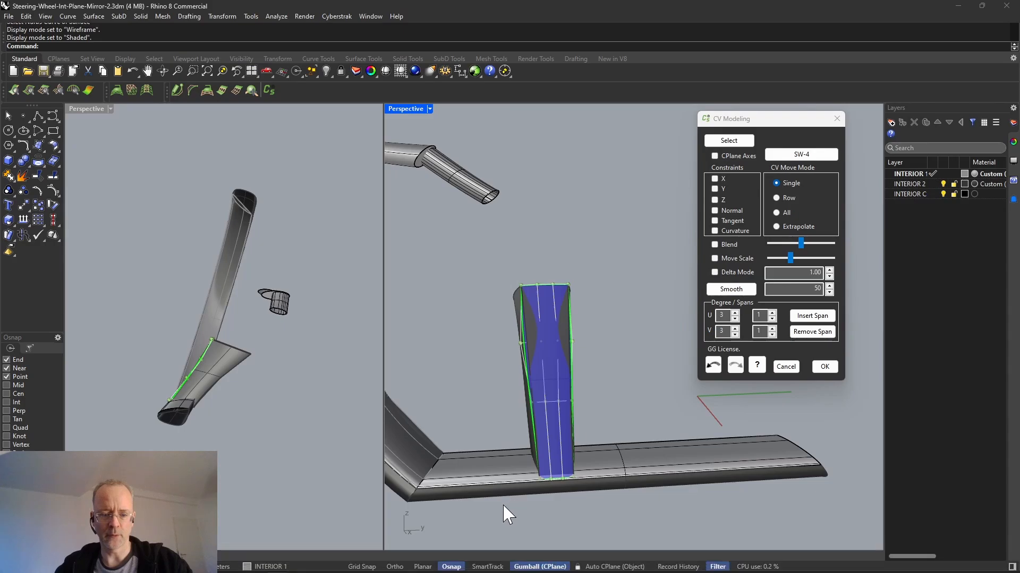
- Spread the face's bottom row of control points along the horizontal spoke's long edge, snapping one corner to the edge's end beside the rim
drag(569, 476, 425, 489)
drag(549, 480, 514, 480)
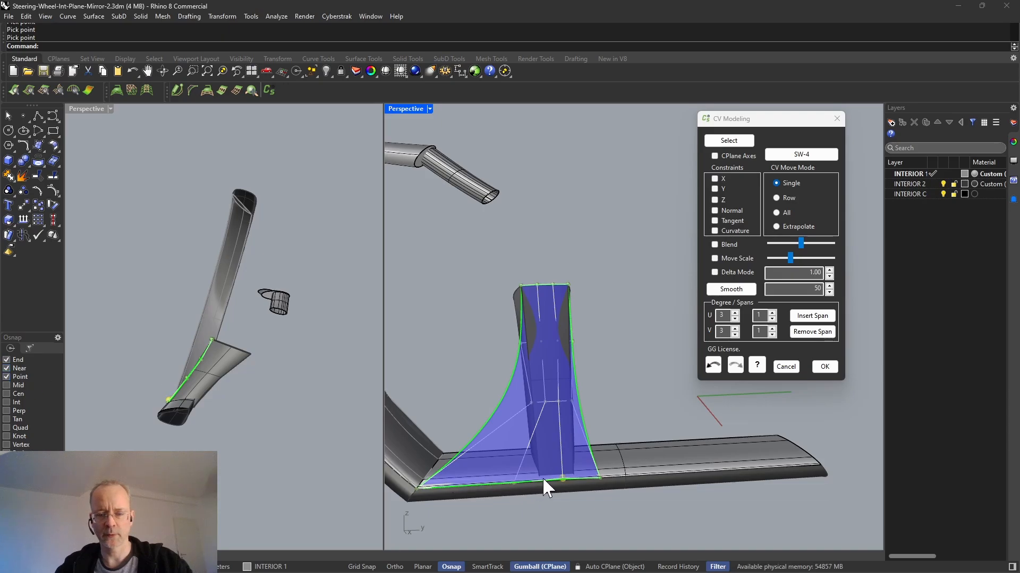
drag(600, 477, 618, 478)
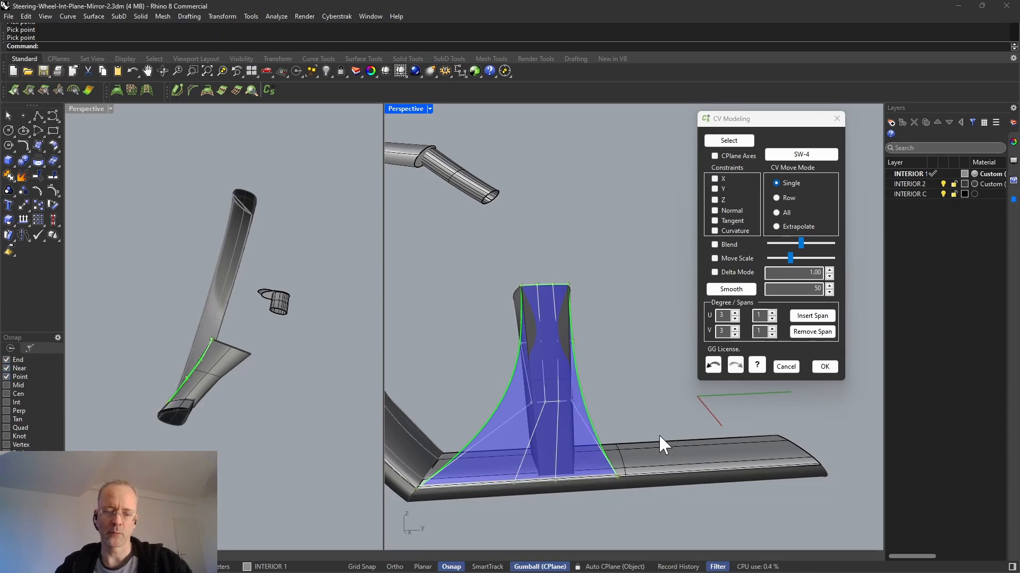
right_drag(664, 444, 624, 418)
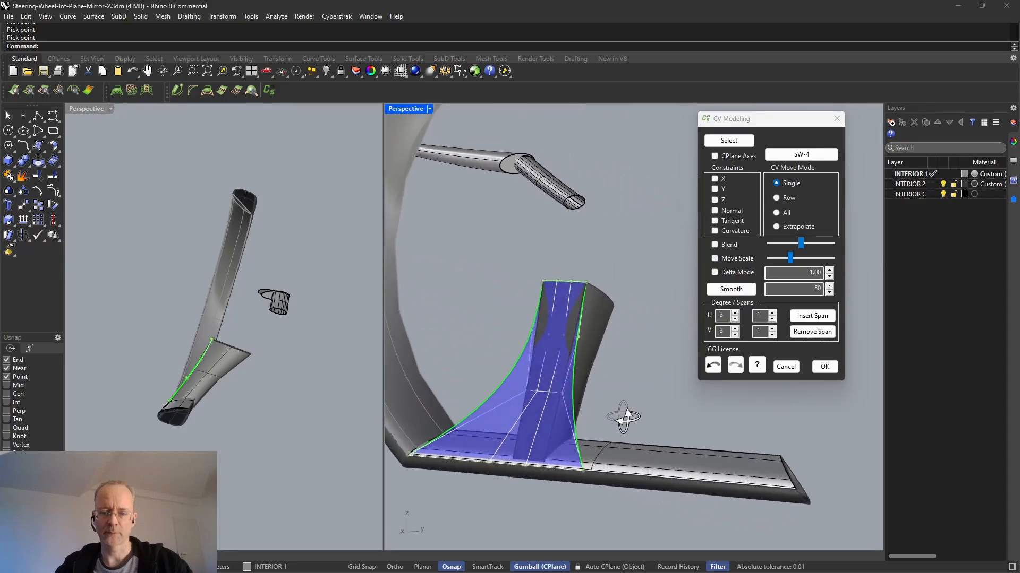